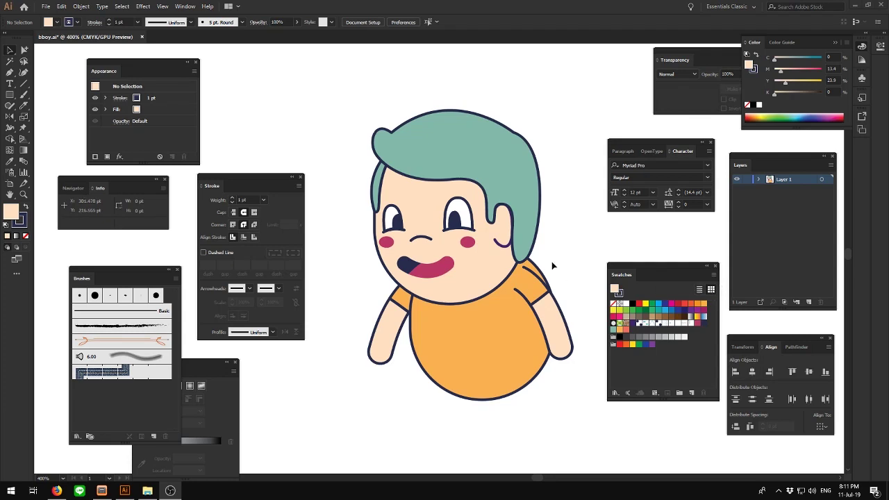
Step: Select the face, test-move the hair and undo, then marquee-select the figure
{"action": "left_click_drag", "start_coordinate": [557, 273], "coordinate": [533, 237]}
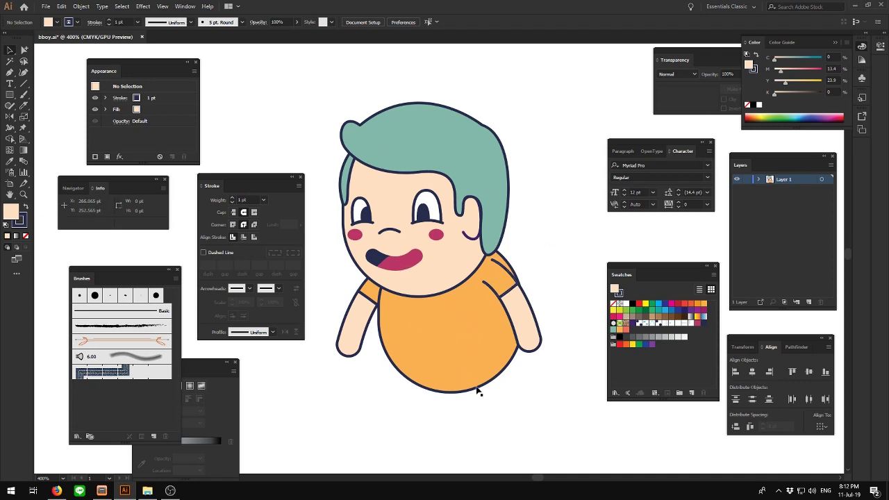
{"action": "left_click", "coordinate": [405, 182]}
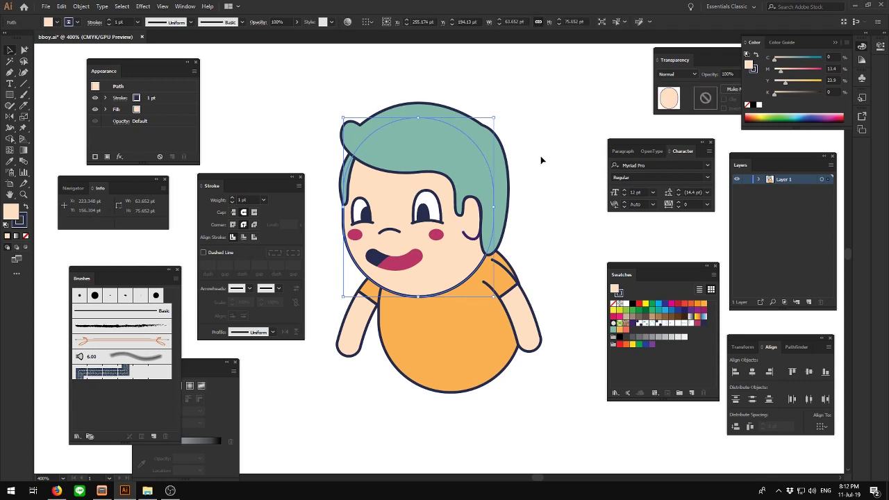
{"action": "left_click_drag", "start_coordinate": [483, 177], "coordinate": [520, 149]}
{"action": "key", "text": "ctrl+z"}
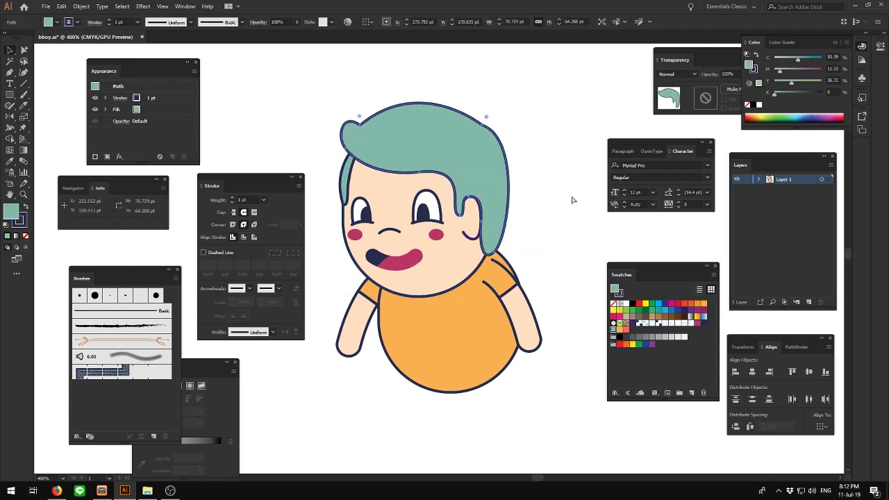
{"action": "left_click_drag", "start_coordinate": [310, 101], "coordinate": [479, 267]}
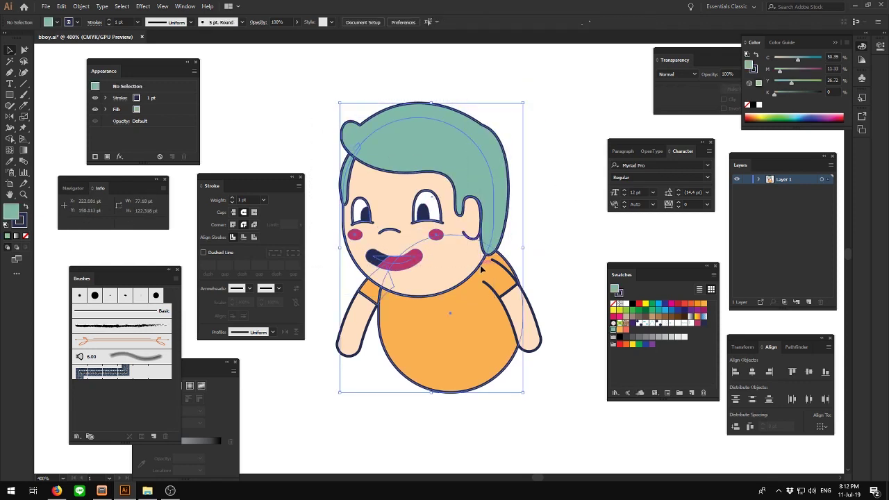
Step: Build a selection of the right arm, sleeve lines, left arm and orange body
{"action": "left_click", "coordinate": [551, 284]}
{"action": "left_click", "coordinate": [515, 318]}
{"action": "left_click", "coordinate": [516, 318]}
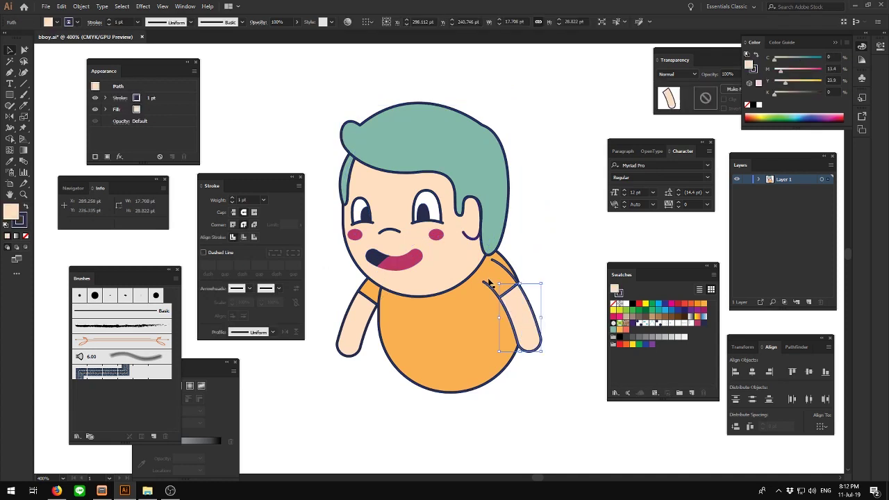
{"action": "left_click", "coordinate": [495, 270], "text": "shift"}
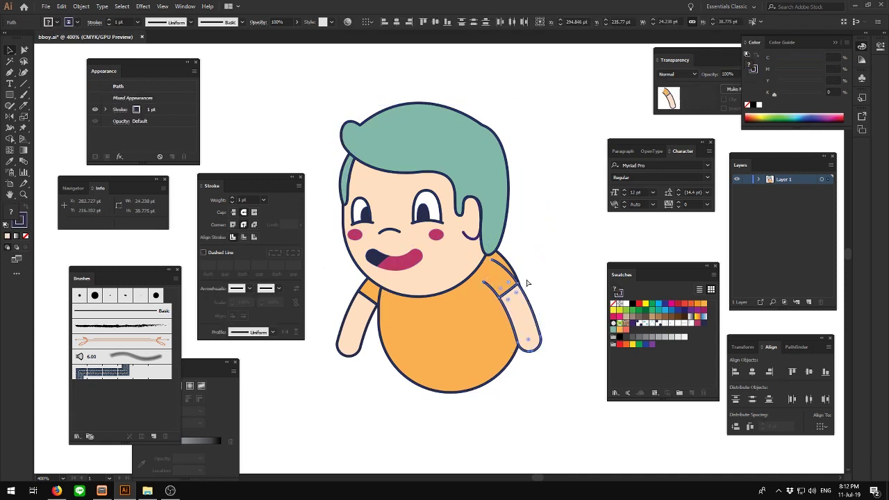
{"action": "left_click", "coordinate": [374, 300]}
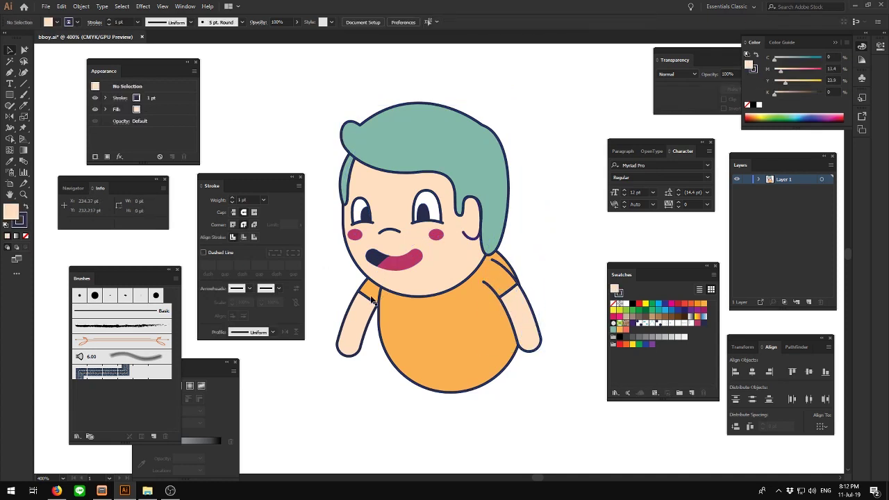
{"action": "left_click", "coordinate": [366, 326], "text": "shift"}
{"action": "left_click", "coordinate": [416, 353], "text": "shift"}
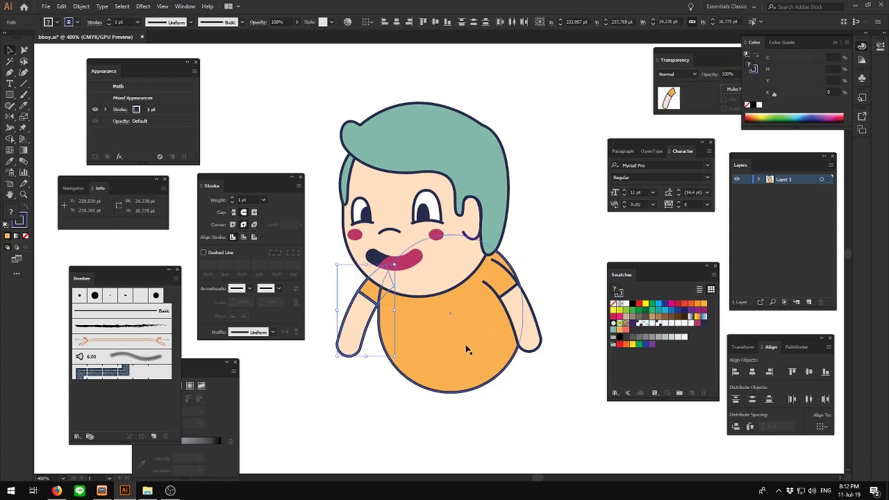
Step: Switch back to whole-object selection, then marquee-select the hair and upper figure
{"action": "key", "text": "a"}
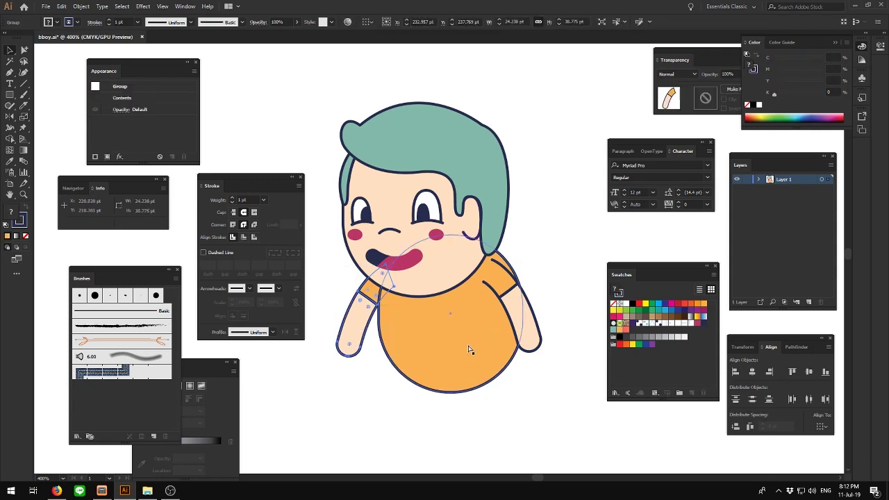
{"action": "key", "text": "v"}
{"action": "left_click", "coordinate": [510, 186]}
{"action": "mouse_move", "coordinate": [318, 102]}
{"action": "left_mouse_down"}
{"action": "mouse_move", "coordinate": [478, 199]}
{"action": "mouse_move", "coordinate": [535, 218]}
{"action": "left_mouse_up"}
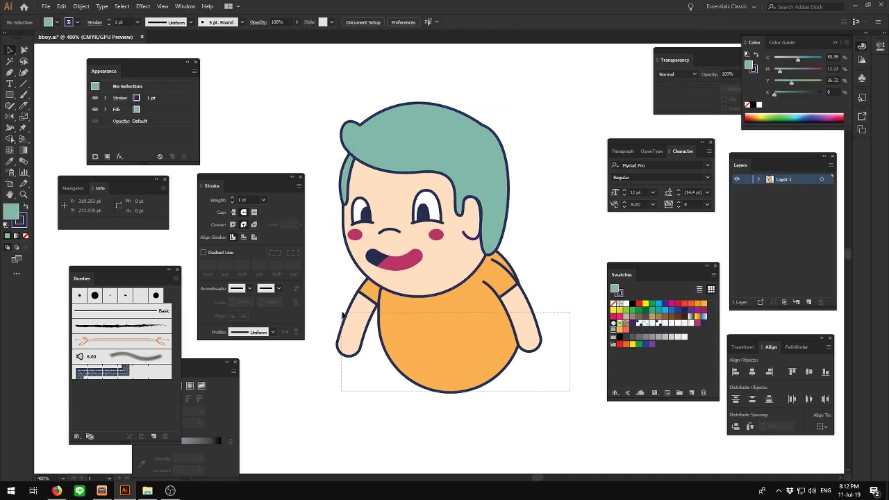
{"action": "left_click_drag", "start_coordinate": [569, 394], "coordinate": [495, 401]}
{"action": "mouse_move", "coordinate": [311, 90]}
{"action": "left_mouse_down"}
{"action": "mouse_move", "coordinate": [448, 264]}
{"action": "mouse_move", "coordinate": [473, 273]}
{"action": "left_mouse_up"}
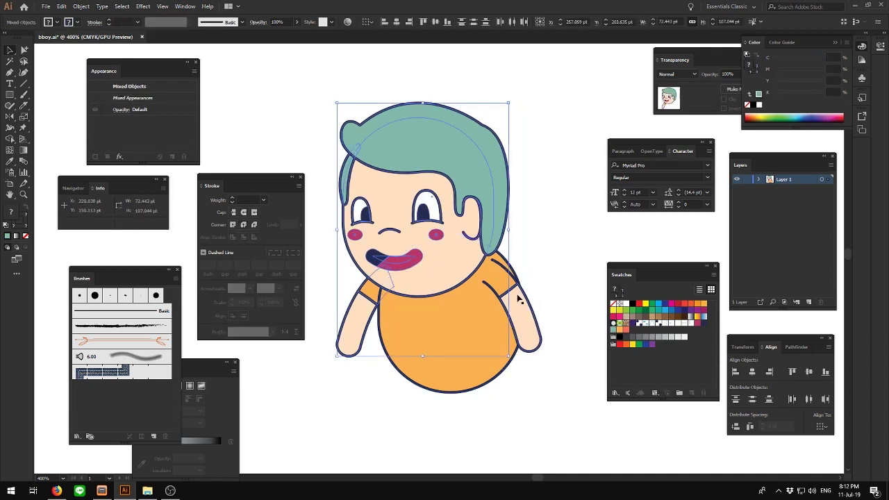
Step: Narrow the selection to the head parts and group them with Ctrl+G, test-moving and undoing
{"action": "left_click", "coordinate": [368, 297], "text": "shift"}
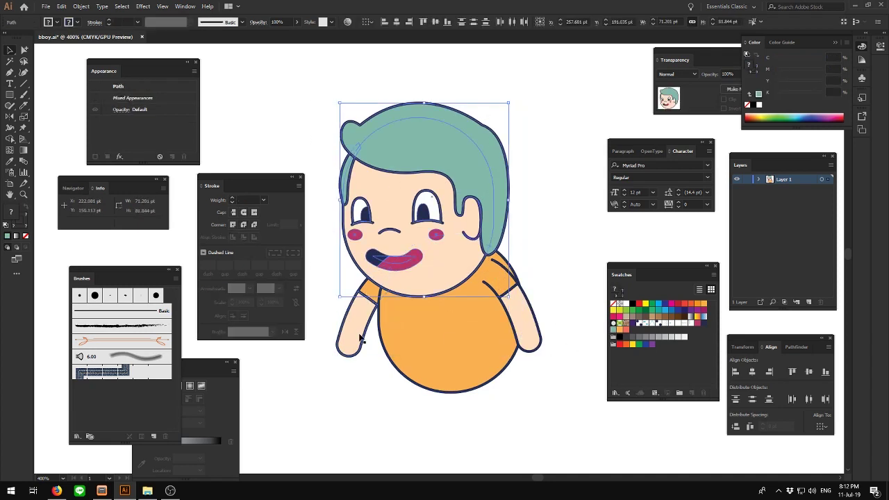
{"action": "mouse_move", "coordinate": [415, 193]}
{"action": "left_mouse_down"}
{"action": "mouse_move", "coordinate": [408, 158]}
{"action": "mouse_move", "coordinate": [338, 112]}
{"action": "left_mouse_up"}
{"action": "key", "text": "ctrl+z"}
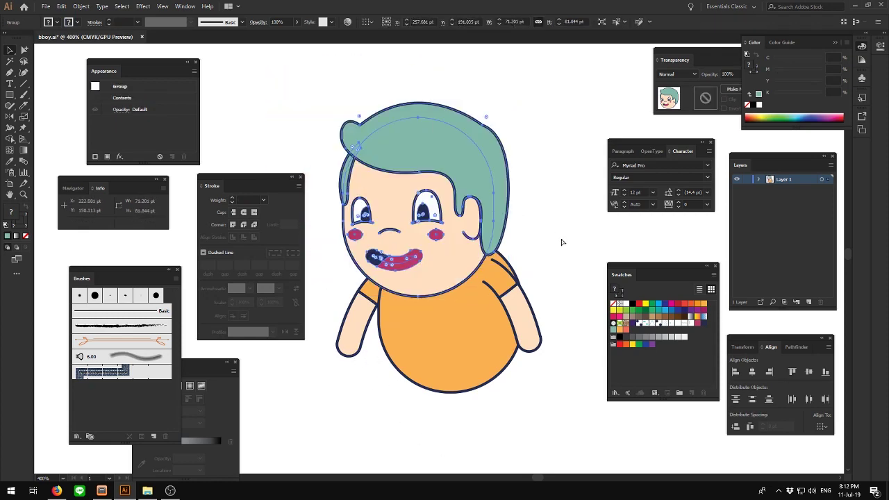
{"action": "key", "text": "ctrl+g"}
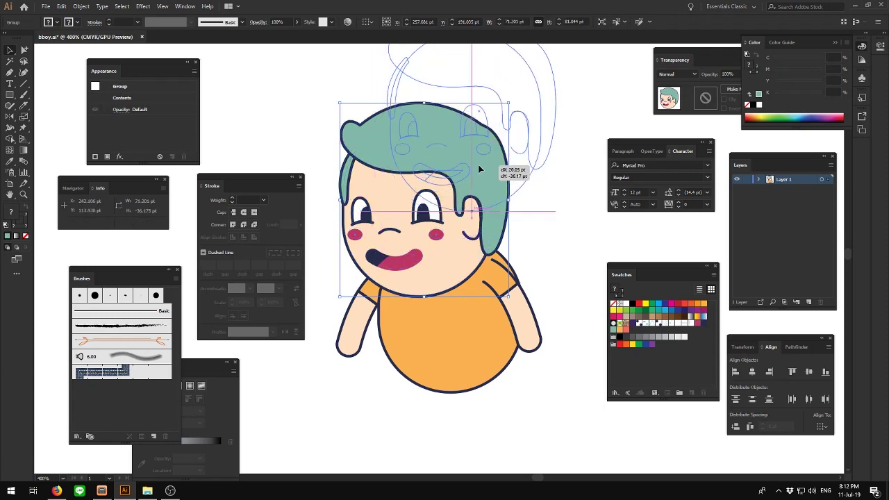
{"action": "left_click_drag", "start_coordinate": [450, 224], "coordinate": [498, 136]}
{"action": "key", "text": "ctrl+z"}
Step: Check the body, right arm and head group, then expand Layer 1 to show its sublayers
{"action": "left_click", "coordinate": [565, 304]}
{"action": "left_click", "coordinate": [451, 354]}
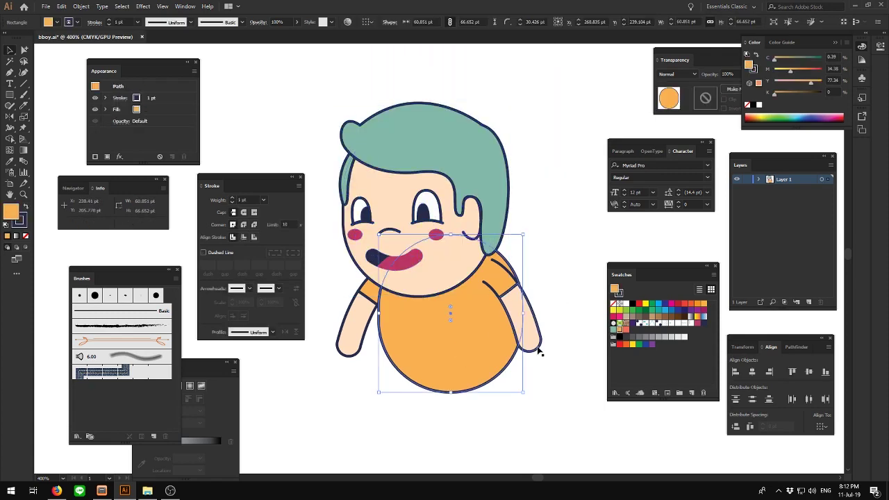
{"action": "left_click", "coordinate": [517, 326]}
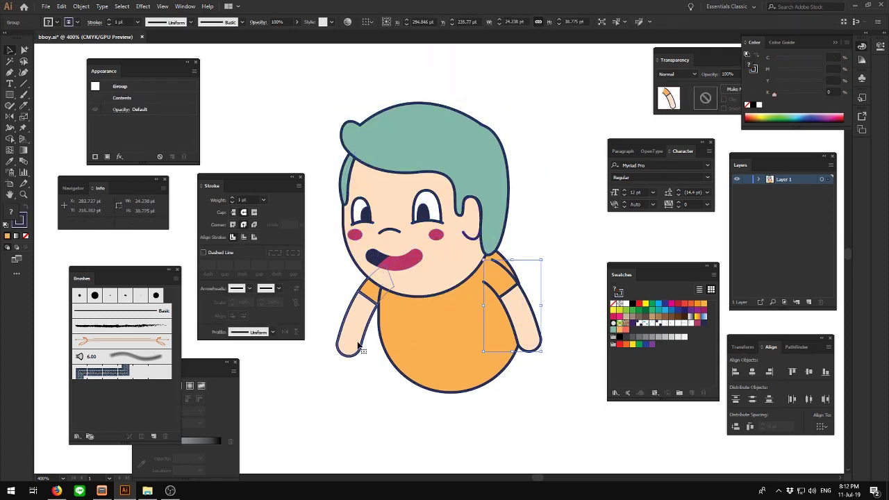
{"action": "left_click", "coordinate": [466, 372]}
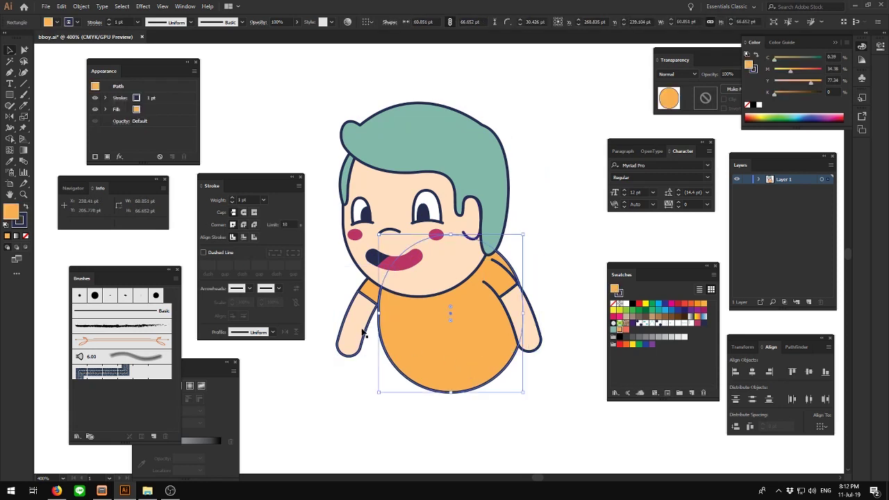
{"action": "left_click", "coordinate": [536, 334]}
{"action": "left_click", "coordinate": [441, 198]}
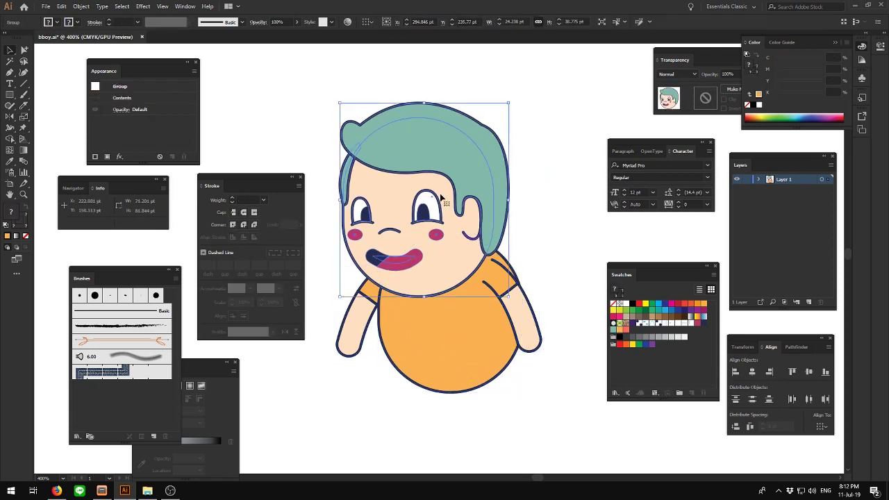
{"action": "left_click", "coordinate": [759, 180]}
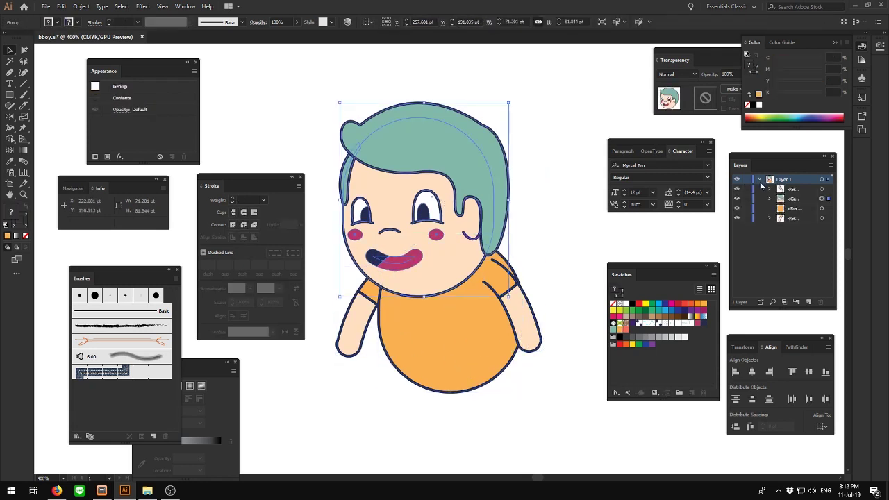
Step: Move the Layers and Character panels apart, then deselect all and fit the artboard with Ctrl+0
{"action": "left_click", "coordinate": [789, 218]}
{"action": "left_click_drag", "start_coordinate": [781, 157], "coordinate": [590, 175]}
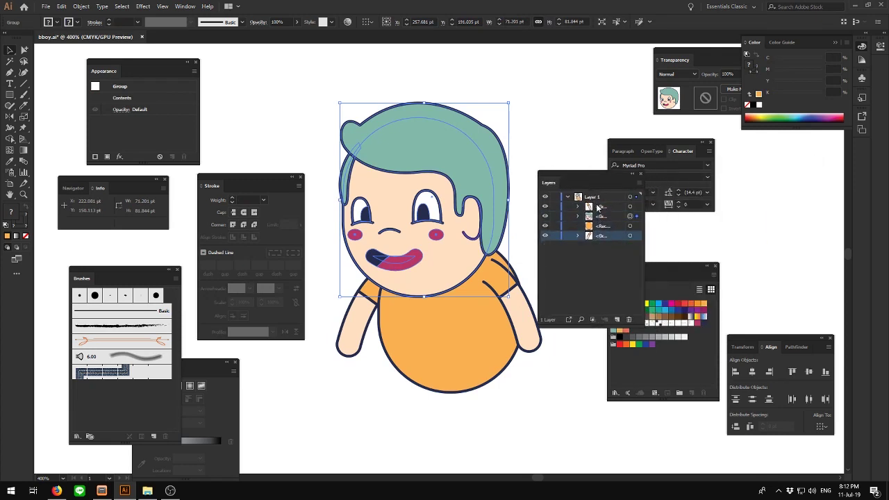
{"action": "left_click", "coordinate": [599, 207]}
{"action": "left_click_drag", "start_coordinate": [648, 151], "coordinate": [737, 155]}
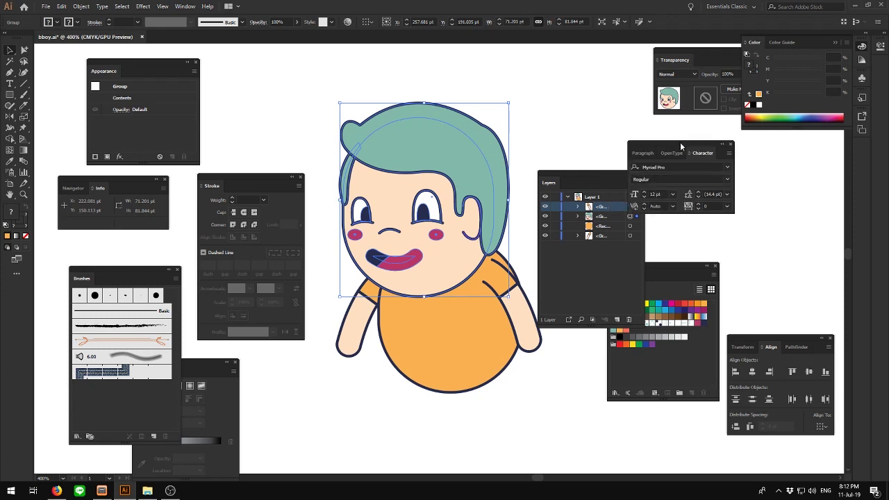
{"action": "left_click_drag", "start_coordinate": [604, 174], "coordinate": [636, 154]}
{"action": "key", "text": "ctrl+shift+a"}
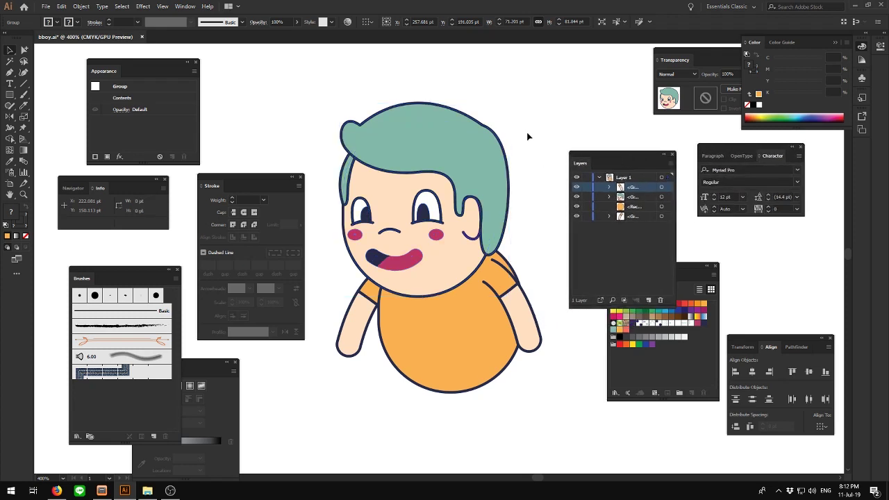
{"action": "key", "text": "ctrl+0"}
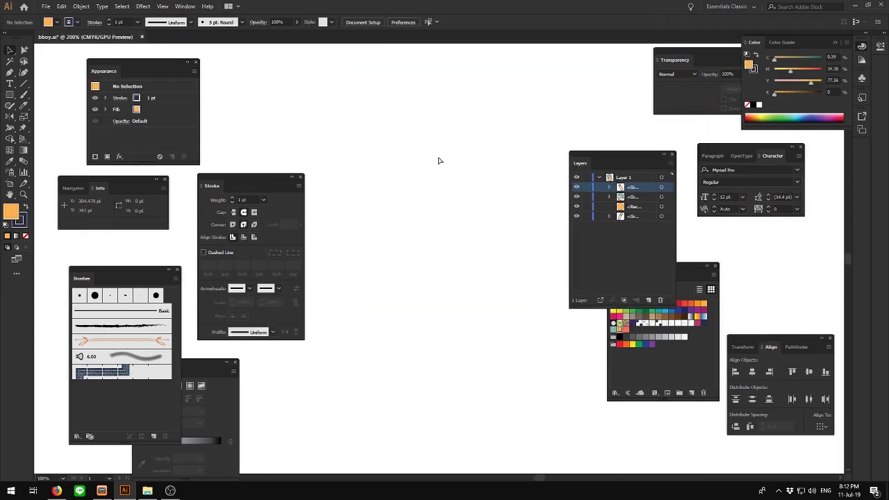
Step: Select the whole character, move the Stroke settings out of the way, then deselect
{"action": "scroll", "coordinate": [438, 159], "scroll_direction": "up", "scroll_amount": 4}
{"action": "scroll", "coordinate": [341, 163], "scroll_direction": "down", "scroll_amount": 1}
{"action": "key", "text": "ctrl+a"}
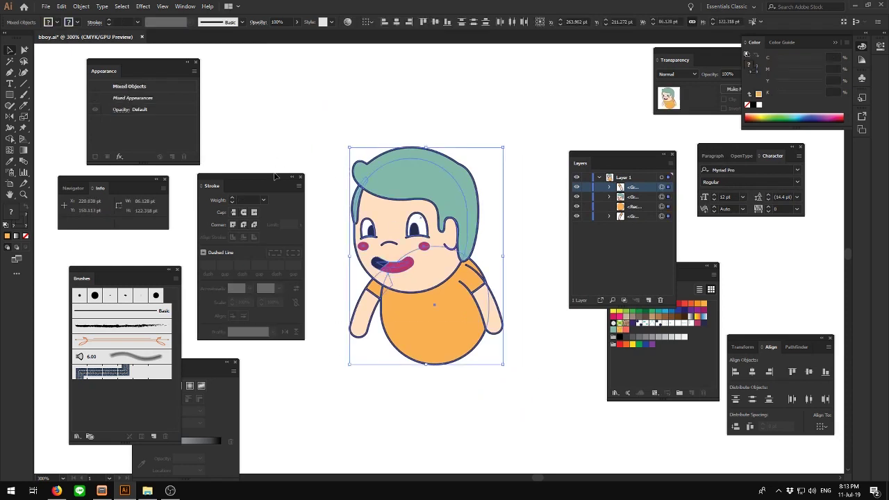
{"action": "mouse_move", "coordinate": [276, 186]}
{"action": "left_mouse_down"}
{"action": "mouse_move", "coordinate": [333, 346]}
{"action": "mouse_move", "coordinate": [335, 408]}
{"action": "left_mouse_up"}
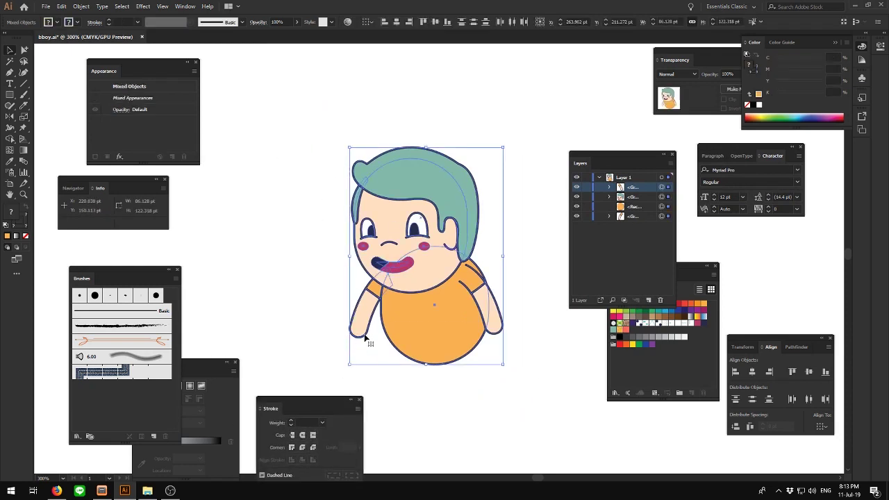
{"action": "left_click", "coordinate": [519, 371]}
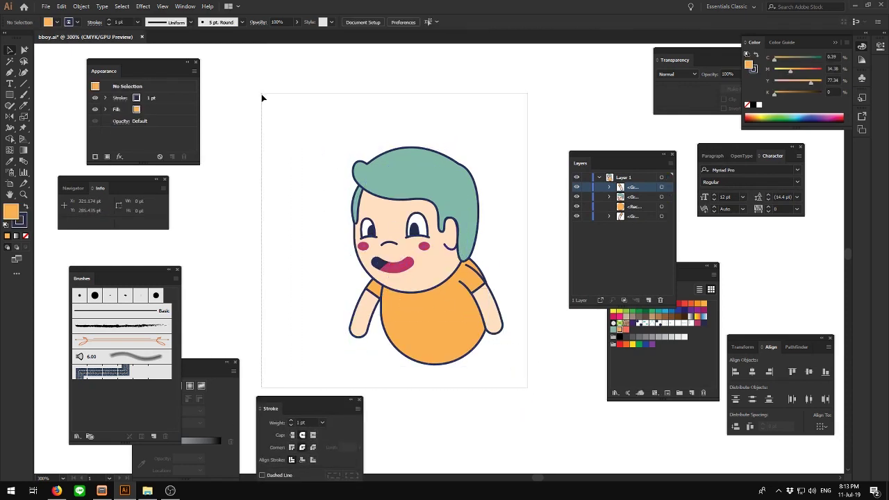
Step: Nudge the left arm group right and up with the arrow keys, then marquee-select the character
{"action": "double_click", "coordinate": [358, 306]}
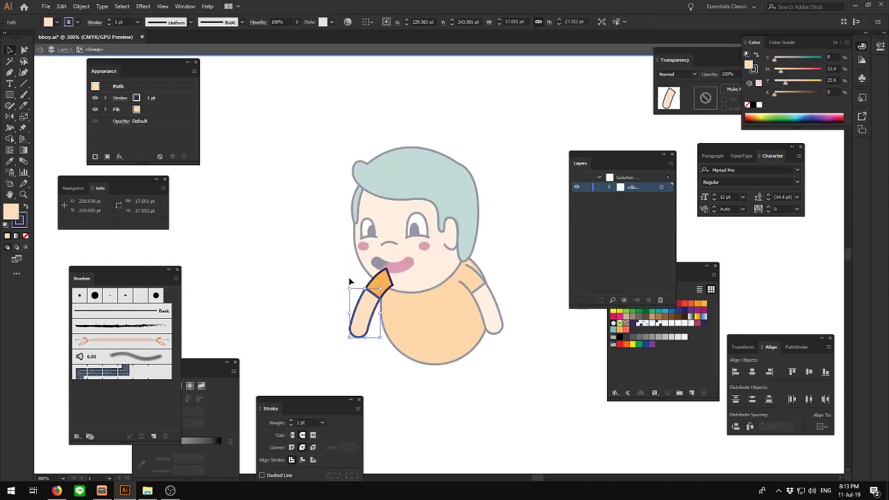
{"action": "double_click", "coordinate": [301, 242]}
{"action": "left_click", "coordinate": [380, 310]}
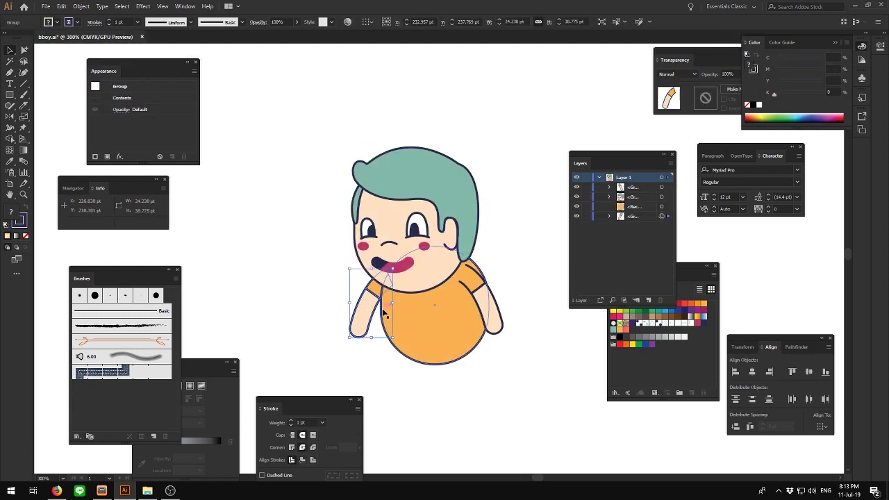
{"action": "key", "text": "Right"}
{"action": "key", "text": "Right"}
{"action": "key", "text": "Right"}
{"action": "key", "text": "Up"}
{"action": "key", "text": "Up"}
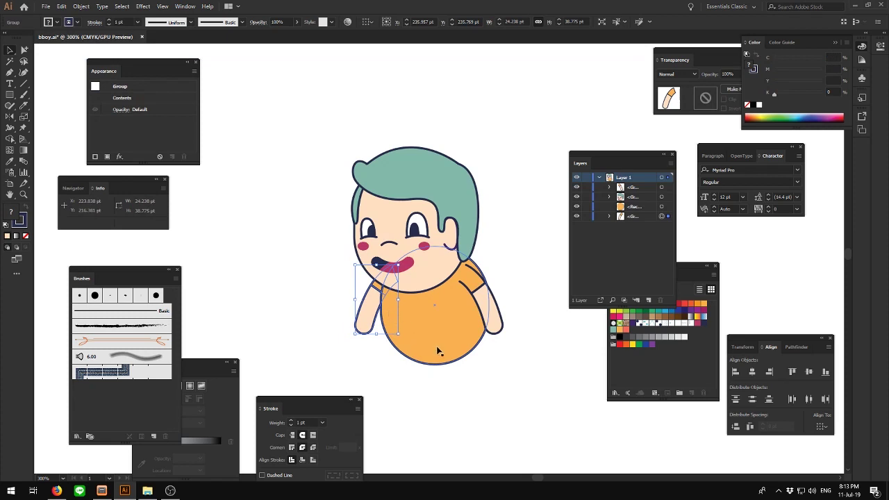
{"action": "left_click", "coordinate": [522, 388]}
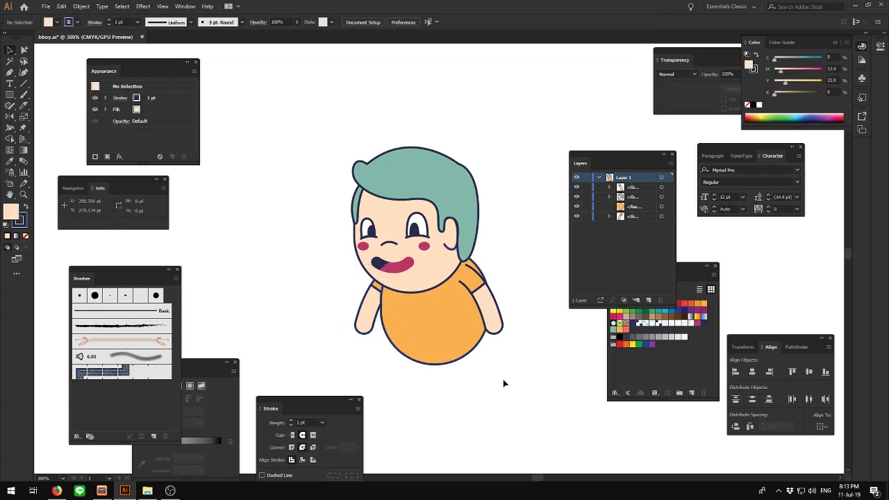
{"action": "left_click_drag", "start_coordinate": [523, 387], "coordinate": [279, 80]}
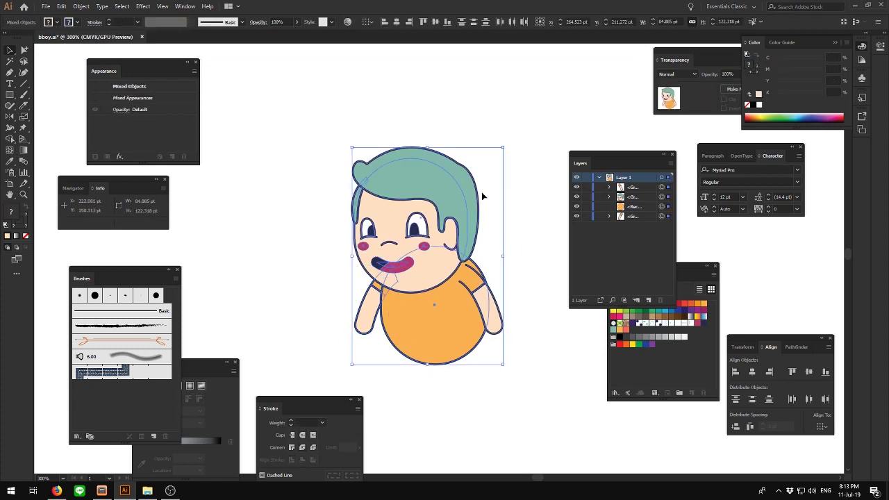
Step: Marquee-select every part of the left boy and group them with Ctrl+G
{"action": "left_click_drag", "start_coordinate": [427, 196], "coordinate": [308, 191]}
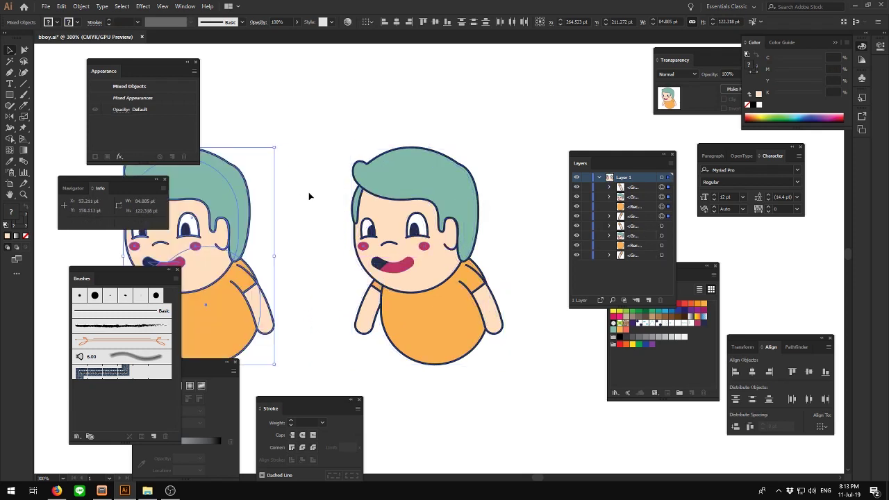
{"action": "left_click", "coordinate": [293, 203]}
{"action": "scroll", "coordinate": [305, 203], "scroll_direction": "left", "scroll_amount": 3}
{"action": "left_click", "coordinate": [315, 204]}
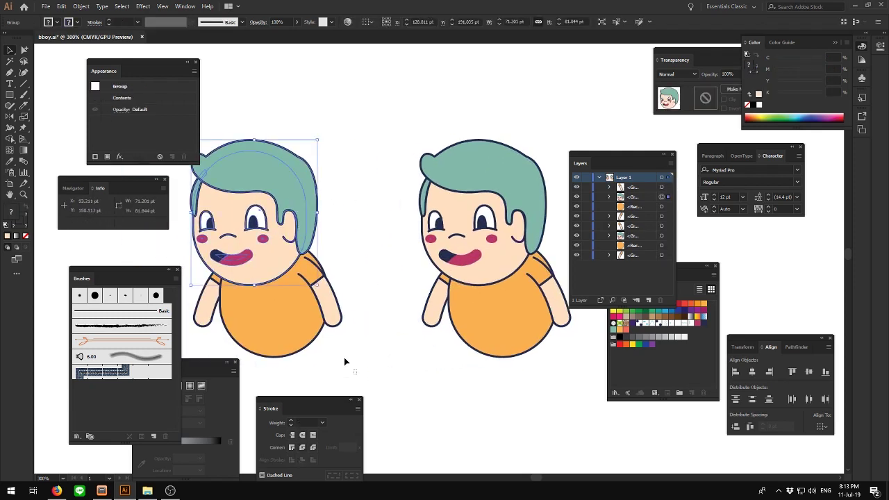
{"action": "scroll", "coordinate": [344, 361], "scroll_direction": "up", "scroll_amount": 2}
{"action": "left_click_drag", "start_coordinate": [344, 361], "coordinate": [208, 165]}
{"action": "key", "text": "ctrl+g"}
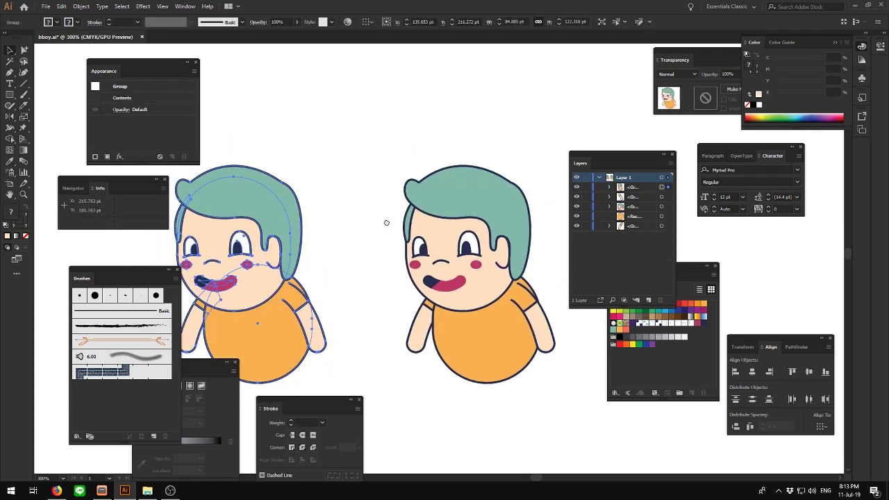
Step: Check the right boy's body and arm, then deselect and pan to the empty canvas above
{"action": "left_click", "coordinate": [473, 302]}
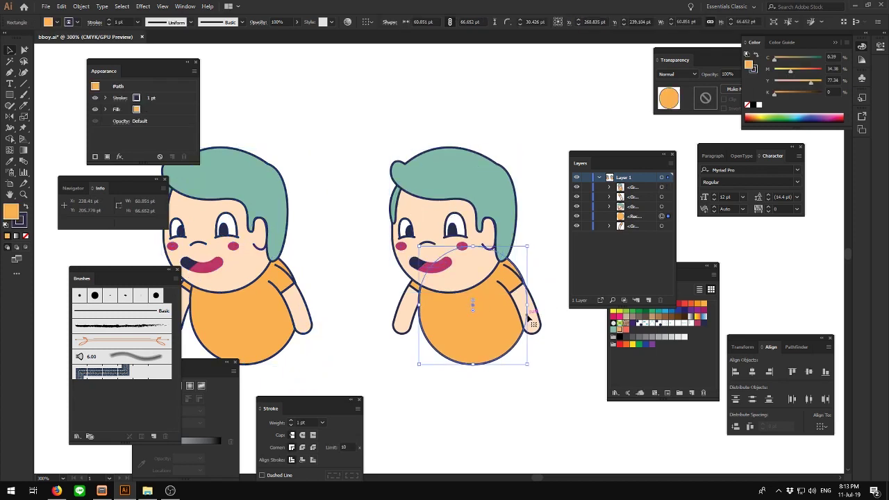
{"action": "left_click", "coordinate": [401, 316]}
{"action": "left_click", "coordinate": [338, 265]}
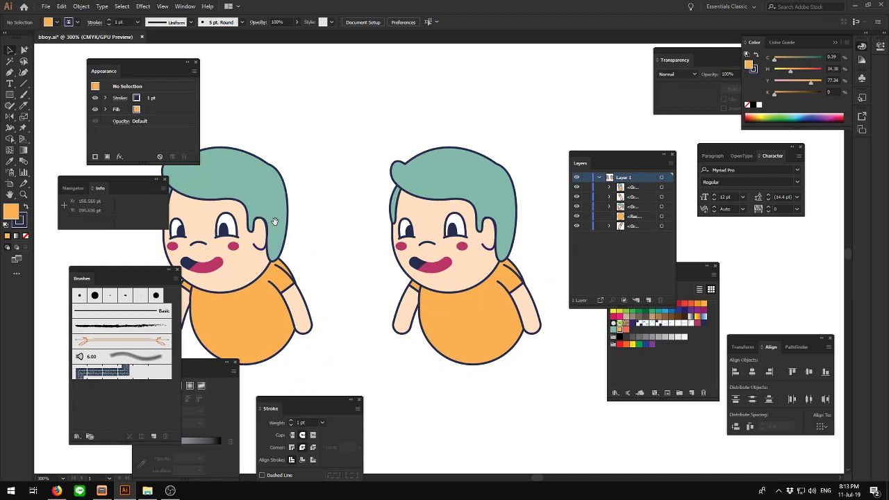
{"action": "left_click_drag", "start_coordinate": [275, 220], "coordinate": [340, 366]}
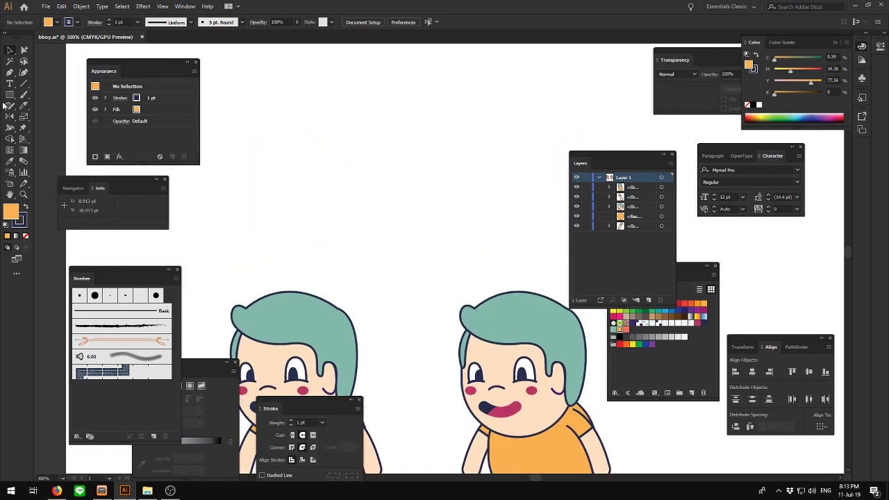
Step: Draw an orange bar about 152.966 × 18 pt above the two boys
{"action": "left_click", "coordinate": [10, 95]}
{"action": "left_click_drag", "start_coordinate": [271, 160], "coordinate": [543, 192]}
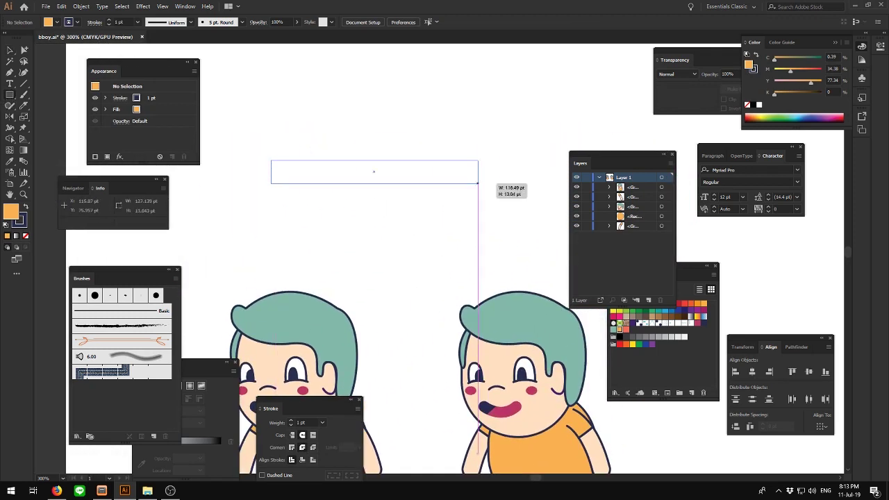
{"action": "left_click", "coordinate": [9, 52]}
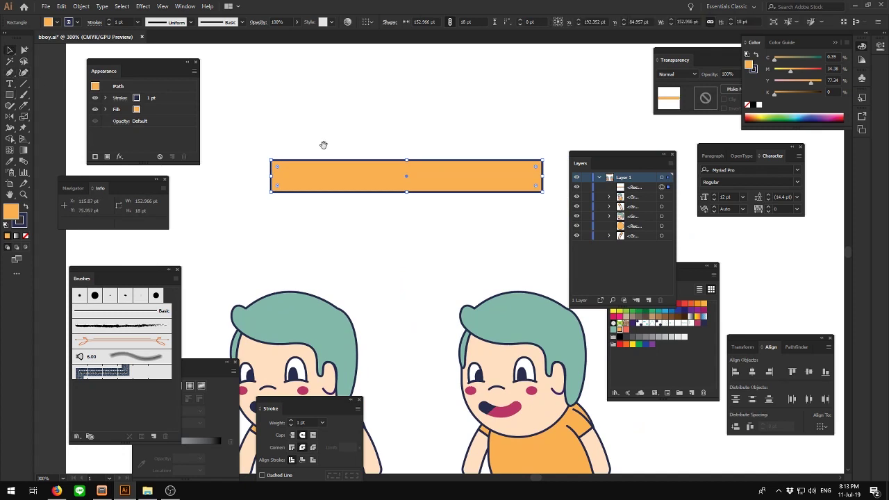
{"action": "left_click_drag", "start_coordinate": [324, 143], "coordinate": [290, 171]}
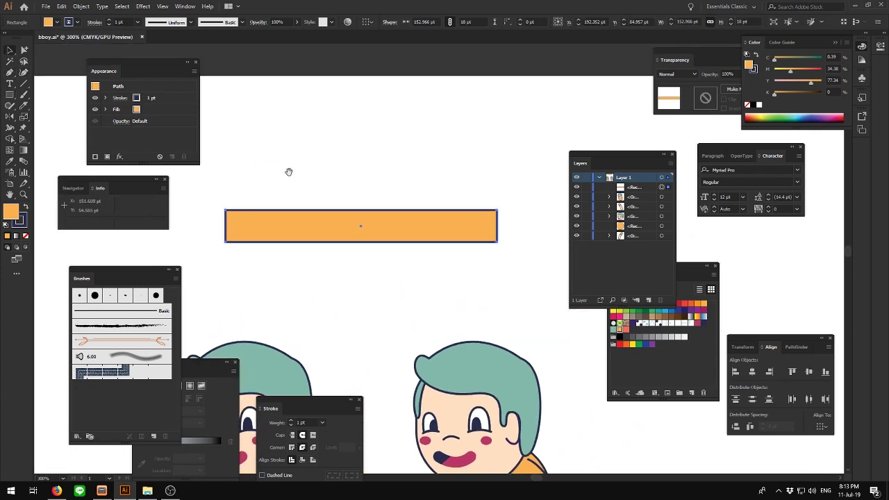
Step: Puppet-warp the bar with a middle pin, lifting its right end, then delete it
{"action": "left_click", "coordinate": [23, 131]}
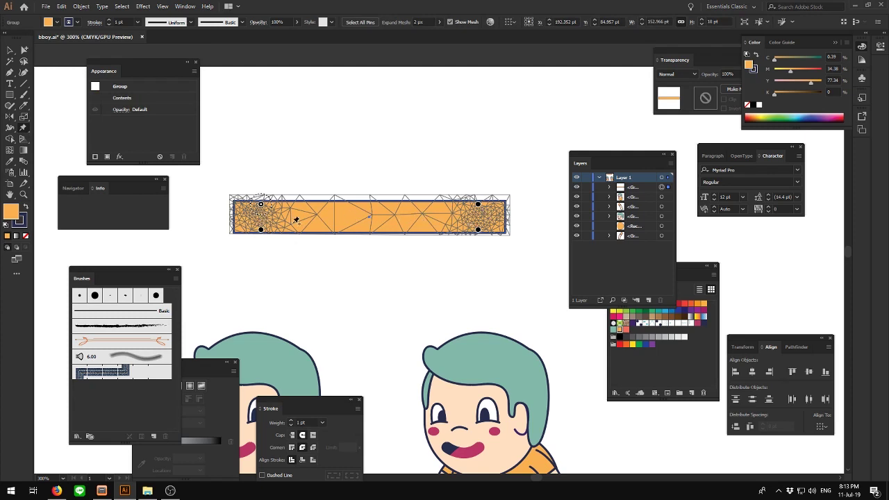
{"action": "left_click", "coordinate": [372, 216]}
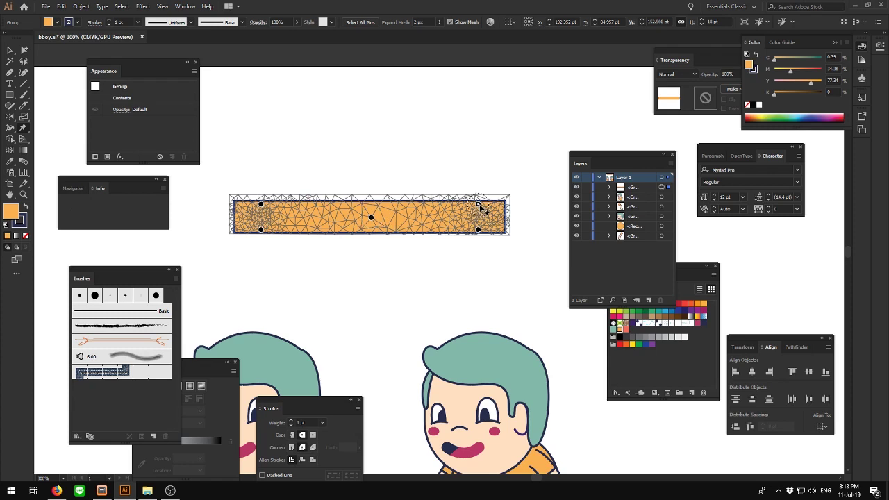
{"action": "left_click_drag", "start_coordinate": [479, 205], "coordinate": [479, 202]}
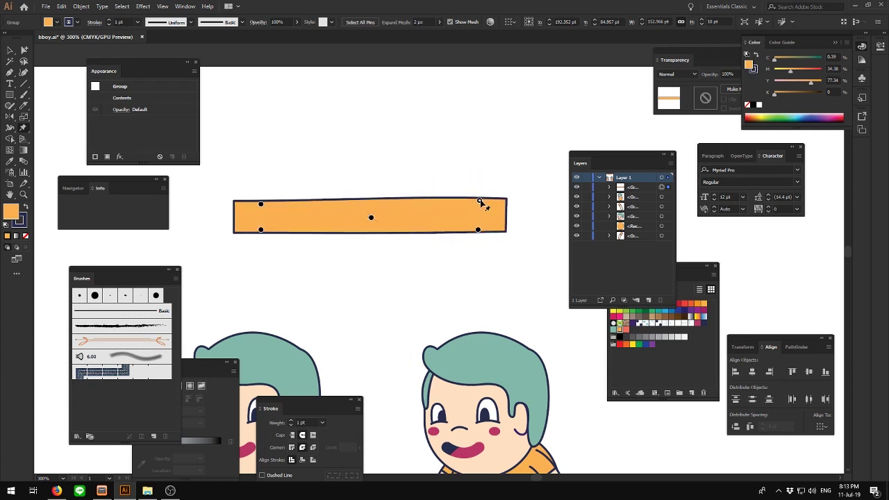
{"action": "mouse_move", "coordinate": [479, 202]}
{"action": "left_mouse_down"}
{"action": "mouse_move", "coordinate": [470, 246]}
{"action": "mouse_move", "coordinate": [476, 195]}
{"action": "mouse_move", "coordinate": [460, 246]}
{"action": "mouse_move", "coordinate": [474, 199]}
{"action": "mouse_move", "coordinate": [477, 232]}
{"action": "mouse_move", "coordinate": [477, 195]}
{"action": "mouse_move", "coordinate": [442, 196]}
{"action": "left_mouse_up"}
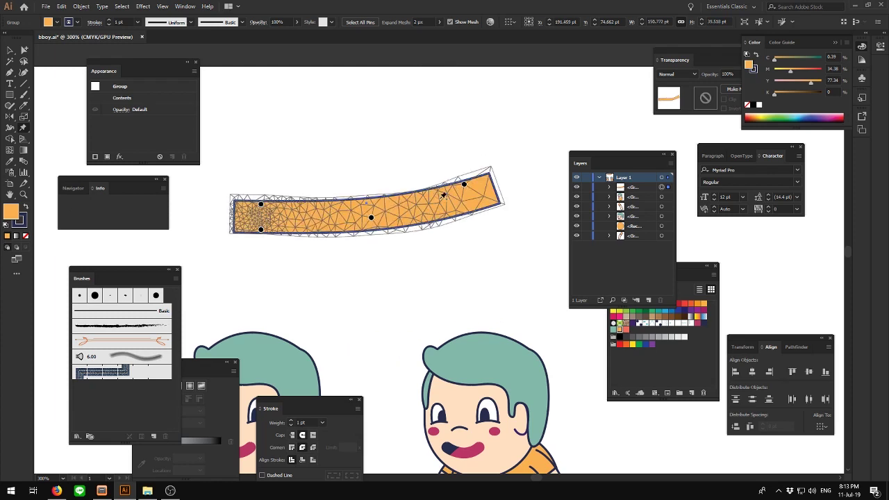
{"action": "key", "text": "Delete"}
Step: Draw two orange rectangles, about 80 pt and 99.27 pt wide, and snap them end to end
{"action": "left_click", "coordinate": [15, 95]}
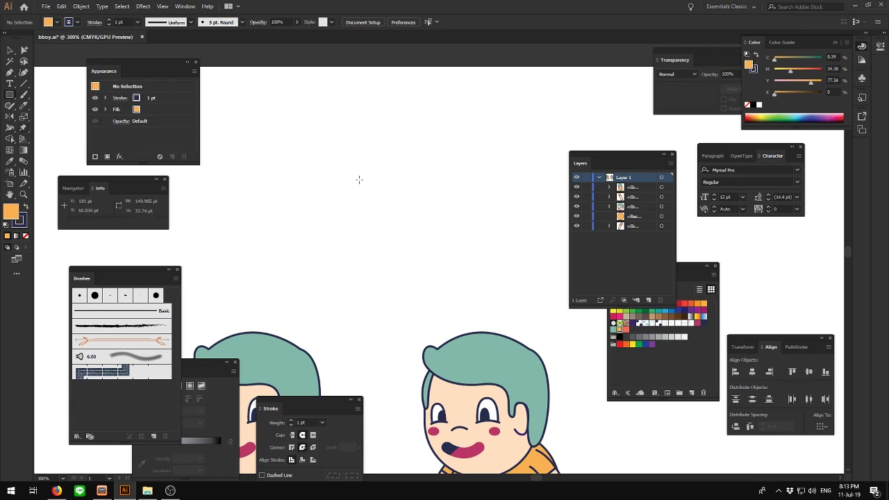
{"action": "left_click_drag", "start_coordinate": [255, 167], "coordinate": [420, 205]}
{"action": "left_click_drag", "start_coordinate": [573, 142], "coordinate": [403, 182]}
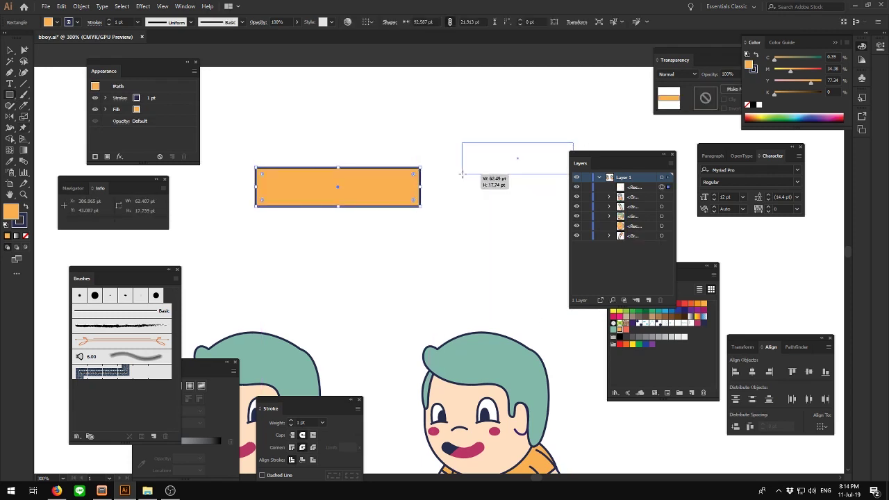
{"action": "left_click_drag", "start_coordinate": [404, 182], "coordinate": [397, 181]}
{"action": "left_click", "coordinate": [10, 52]}
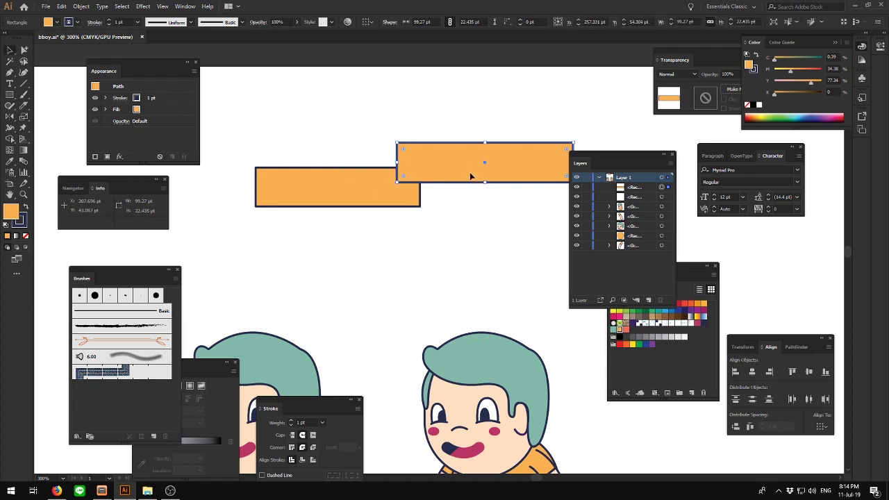
{"action": "left_click_drag", "start_coordinate": [470, 174], "coordinate": [456, 198]}
Step: Marquee-select both orange rectangles and group them with Ctrl+G
{"action": "left_click_drag", "start_coordinate": [300, 124], "coordinate": [448, 217]}
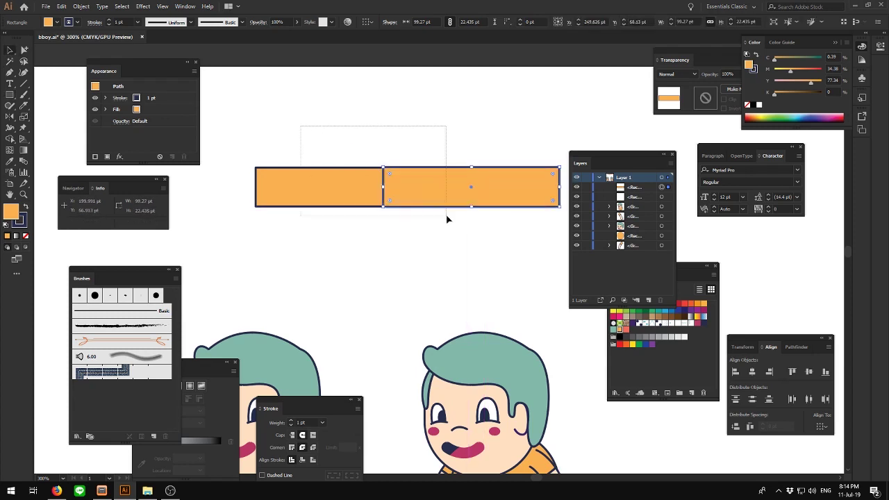
{"action": "key", "text": "ctrl+g"}
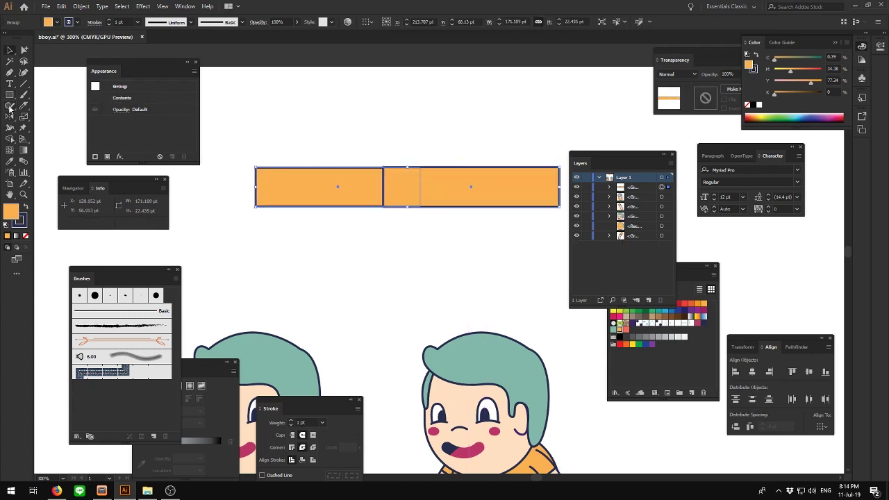
{"action": "left_click", "coordinate": [372, 145]}
{"action": "left_click", "coordinate": [360, 174]}
Step: Puppet-warp the group, dragging the right-end pins down into a gentle curve
{"action": "left_click", "coordinate": [25, 136]}
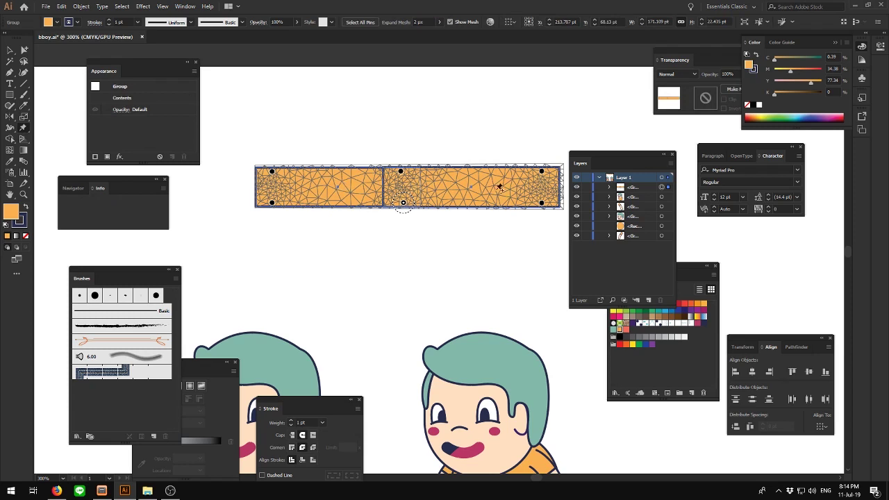
{"action": "mouse_move", "coordinate": [542, 171]}
{"action": "left_mouse_down"}
{"action": "mouse_move", "coordinate": [541, 216]}
{"action": "mouse_move", "coordinate": [528, 238]}
{"action": "left_mouse_up"}
{"action": "left_click", "coordinate": [541, 179]}
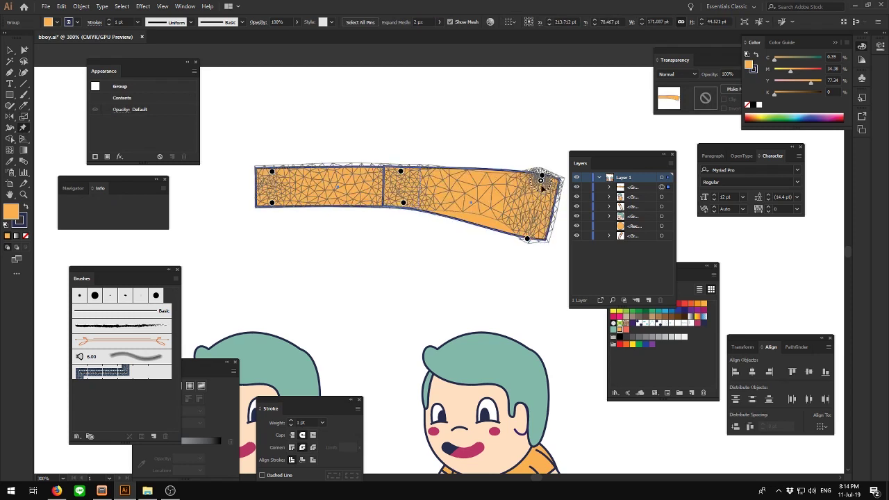
{"action": "left_click_drag", "start_coordinate": [541, 179], "coordinate": [533, 202]}
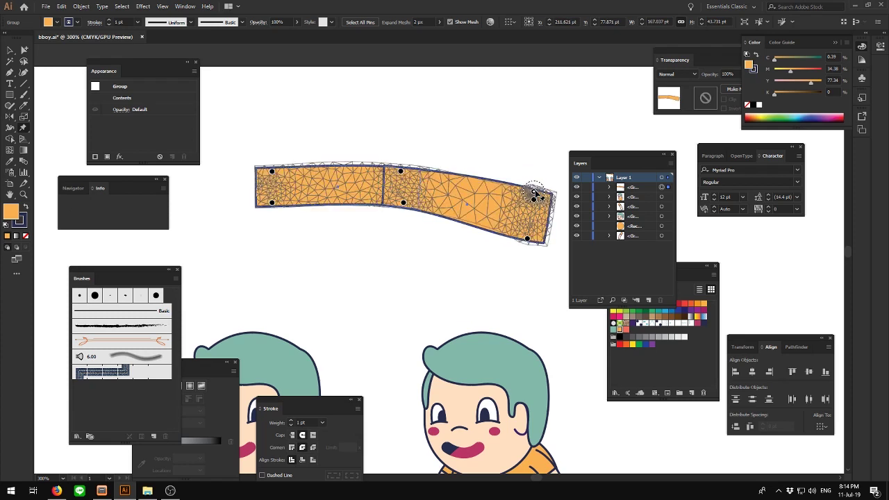
{"action": "left_click_drag", "start_coordinate": [534, 200], "coordinate": [532, 210]}
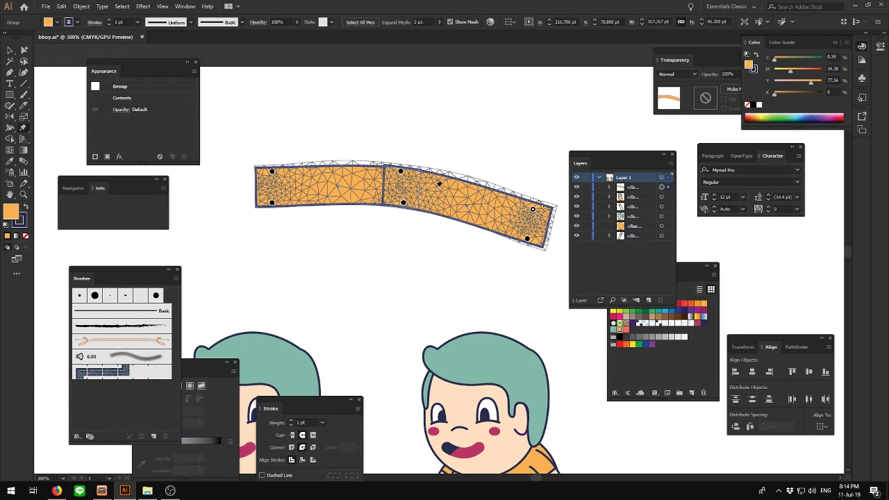
Step: Delete the warped test bars, bring both boys into view and select the left boy
{"action": "key", "text": "Delete"}
{"action": "scroll", "coordinate": [430, 188], "scroll_direction": "down", "scroll_amount": 2}
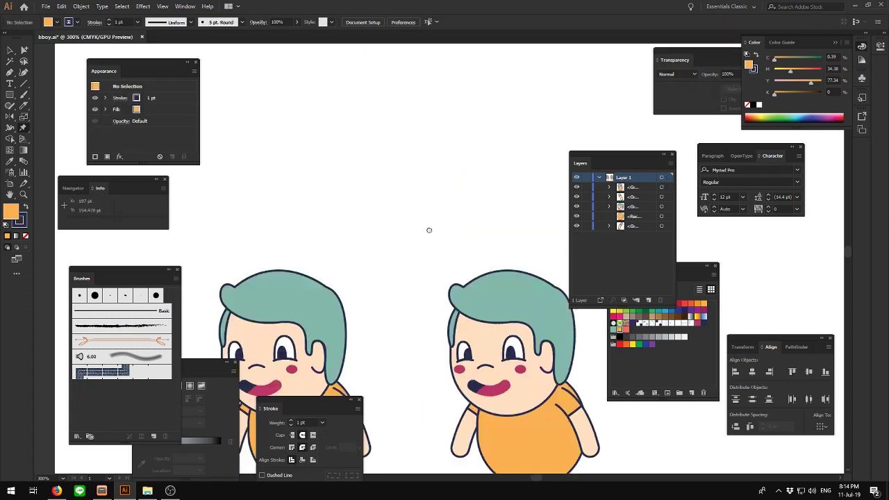
{"action": "mouse_move", "coordinate": [426, 230]}
{"action": "left_mouse_down"}
{"action": "mouse_move", "coordinate": [486, 147]}
{"action": "mouse_move", "coordinate": [355, 170]}
{"action": "mouse_move", "coordinate": [482, 171]}
{"action": "left_mouse_up"}
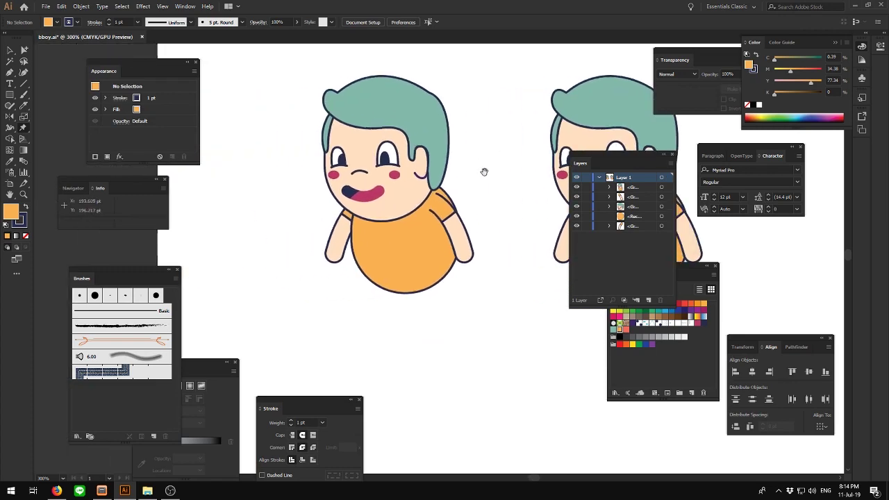
{"action": "scroll", "coordinate": [452, 159], "scroll_direction": "up", "scroll_amount": 1}
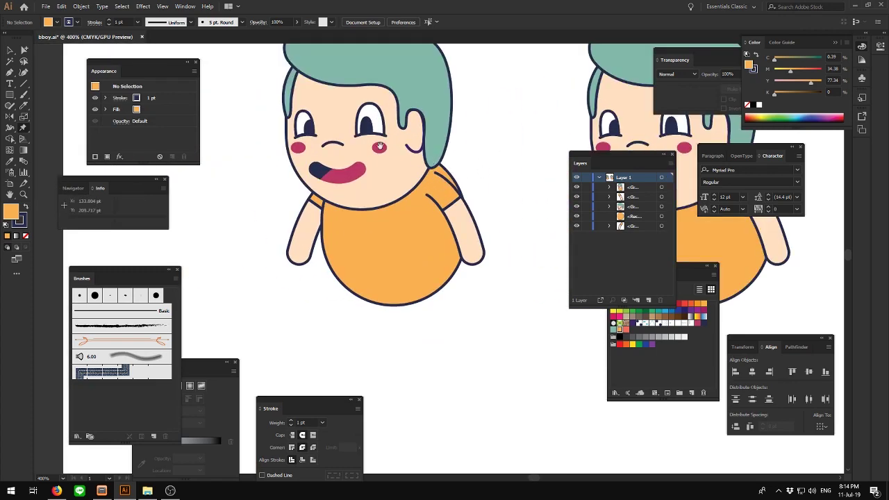
{"action": "scroll", "coordinate": [386, 194], "scroll_direction": "up", "scroll_amount": 1}
{"action": "left_click", "coordinate": [9, 52]}
{"action": "left_click", "coordinate": [378, 163]}
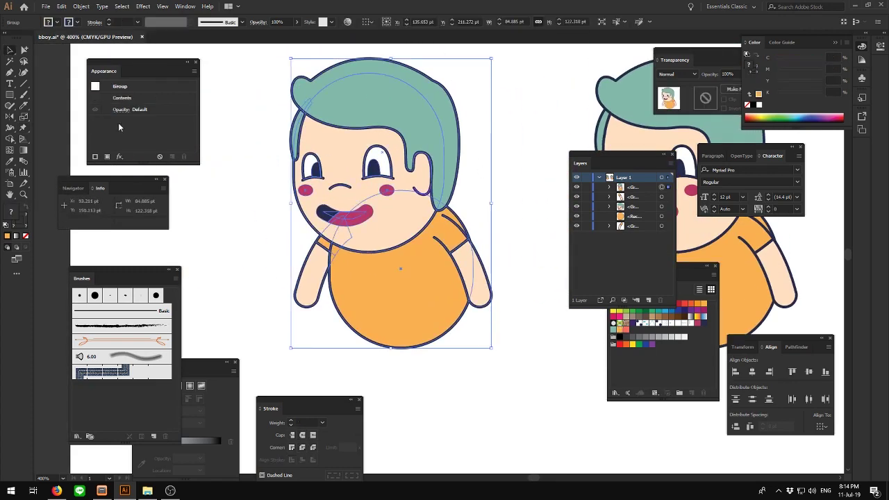
Step: Try Puppet Warp poses on both arms and a sideways tilt, undoing the tilt
{"action": "left_click", "coordinate": [22, 128]}
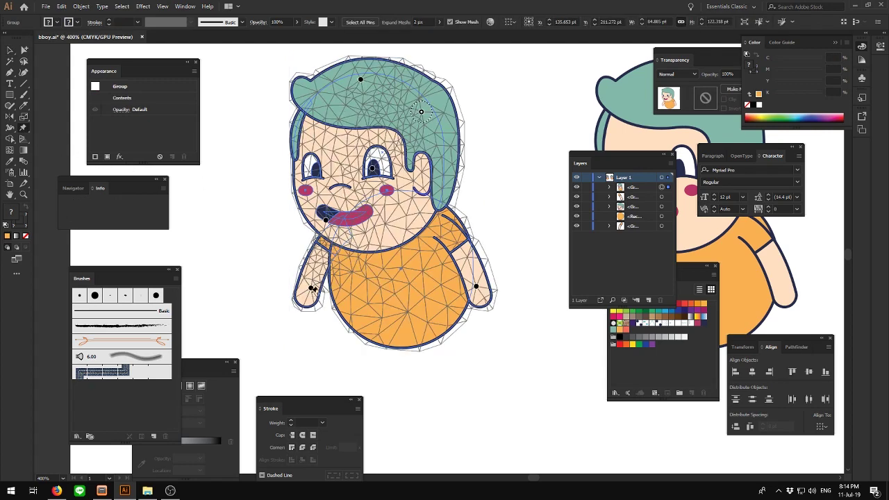
{"action": "left_click_drag", "start_coordinate": [311, 290], "coordinate": [298, 289]}
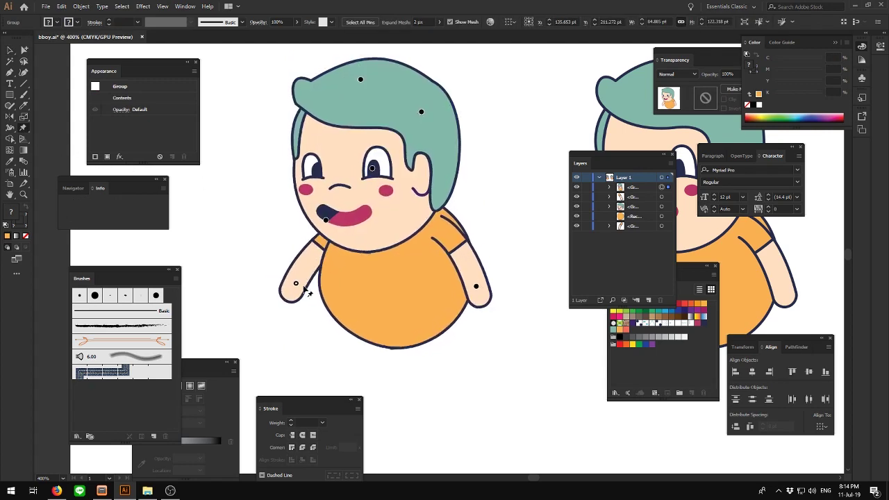
{"action": "left_click_drag", "start_coordinate": [297, 289], "coordinate": [302, 288]}
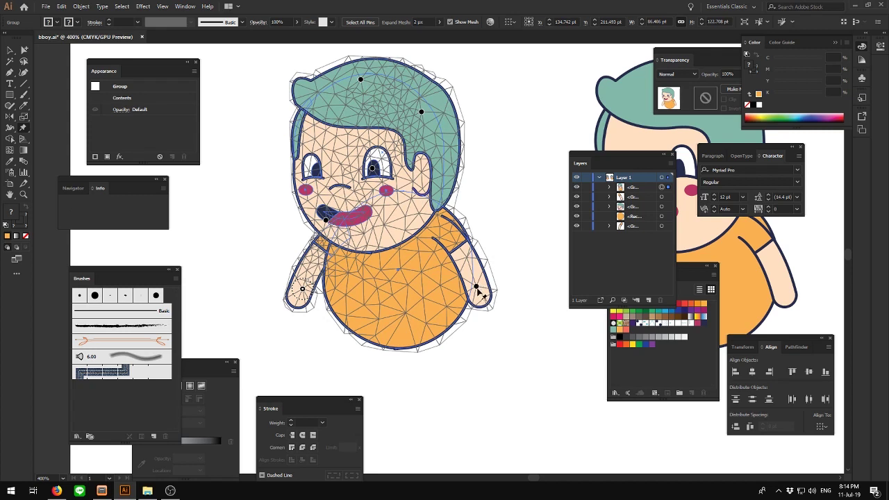
{"action": "left_click_drag", "start_coordinate": [477, 290], "coordinate": [448, 260]}
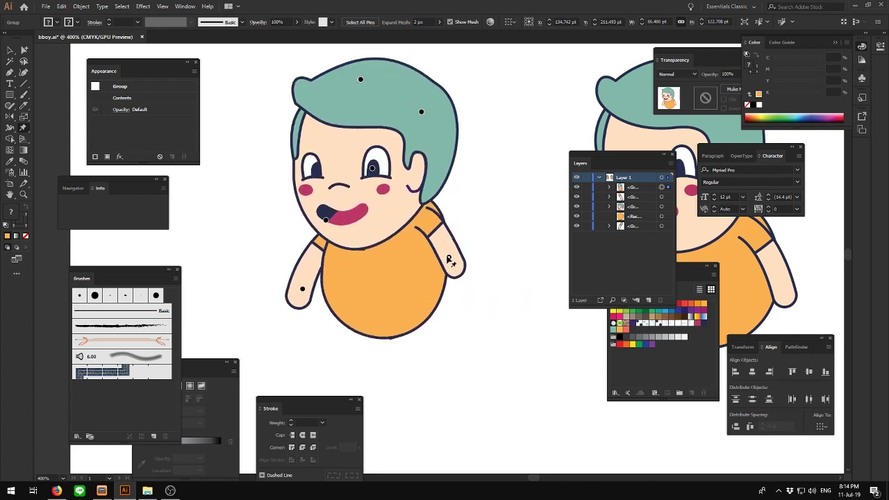
{"action": "left_click_drag", "start_coordinate": [449, 261], "coordinate": [461, 278]}
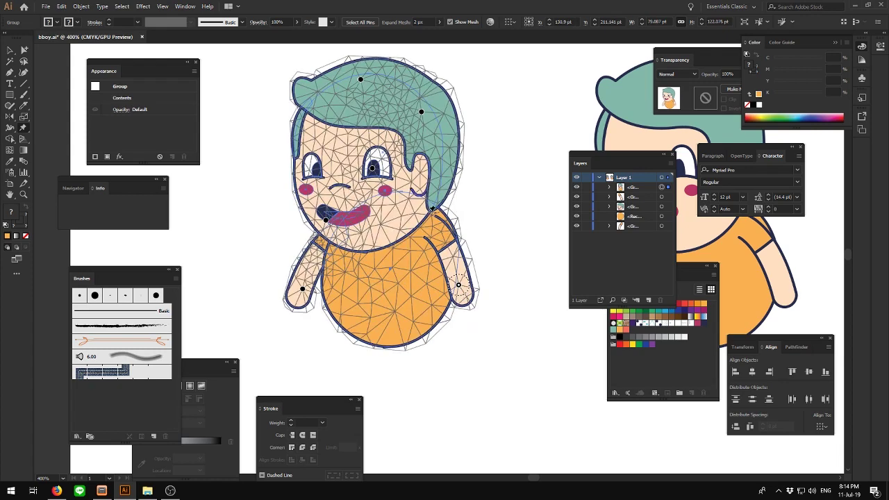
{"action": "left_click", "coordinate": [431, 209]}
{"action": "left_click_drag", "start_coordinate": [431, 209], "coordinate": [381, 220]}
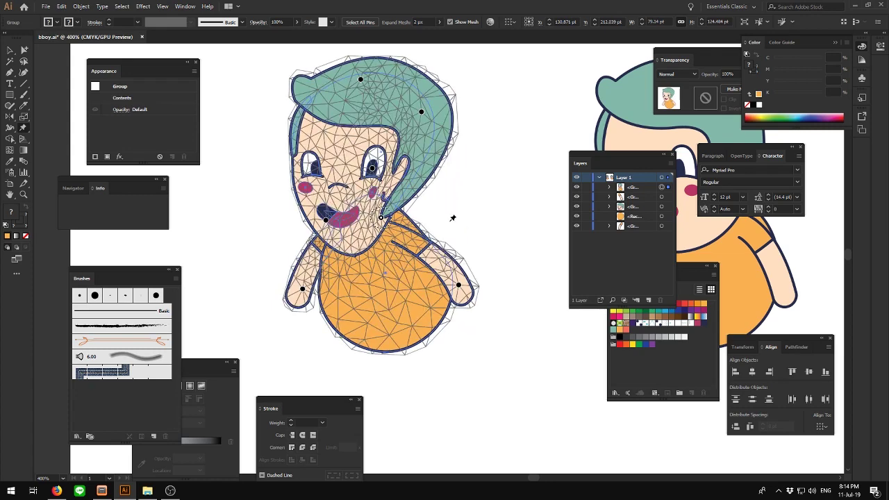
{"action": "key", "text": "ctrl+z"}
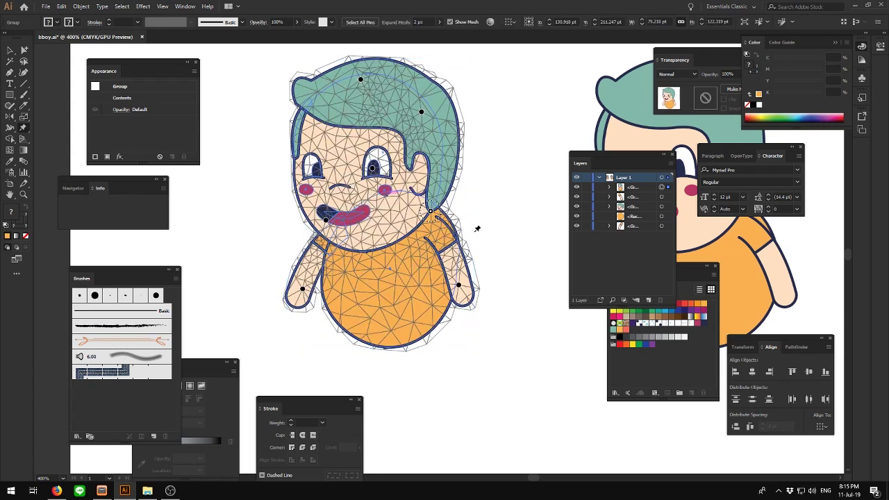
Step: Leave warping and move the left copy of the boy slightly to the left
{"action": "left_click_drag", "start_coordinate": [477, 229], "coordinate": [416, 237]}
{"action": "left_click", "coordinate": [11, 51]}
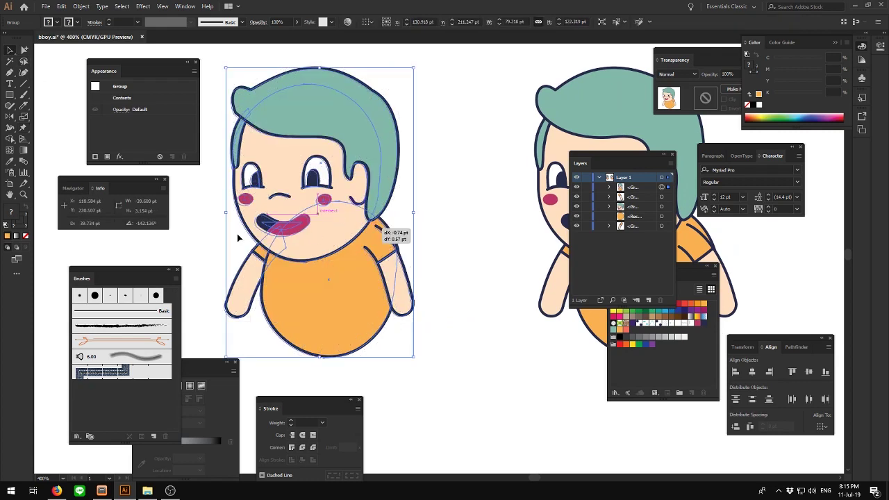
{"action": "left_click_drag", "start_coordinate": [368, 233], "coordinate": [251, 233]}
{"action": "left_click", "coordinate": [417, 243]}
{"action": "scroll", "coordinate": [312, 208], "scroll_direction": "right", "scroll_amount": 5}
Step: Select the right-side arm, try a 13° outward rotation and move, then undo it
{"action": "left_click", "coordinate": [486, 275]}
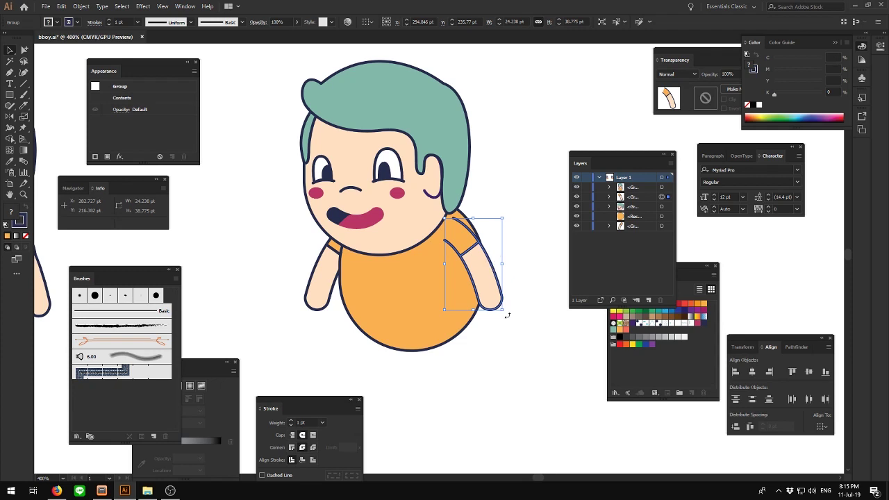
{"action": "left_click_drag", "start_coordinate": [507, 315], "coordinate": [516, 305]}
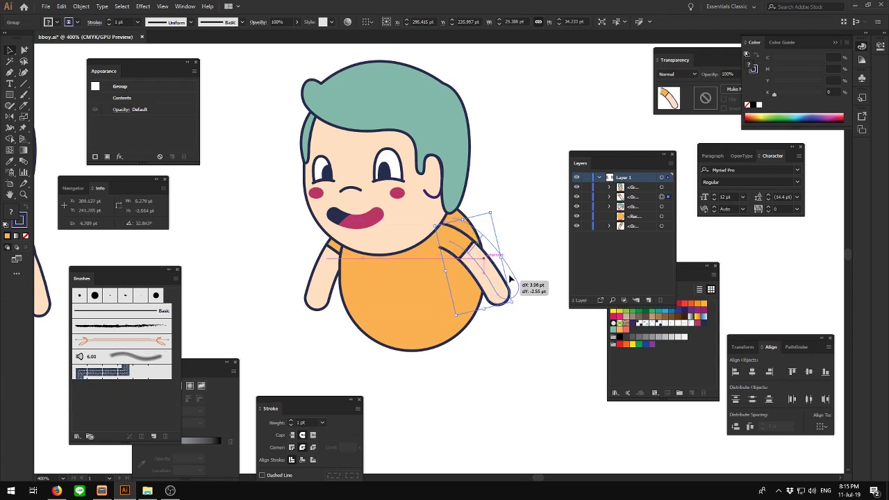
{"action": "left_click_drag", "start_coordinate": [493, 292], "coordinate": [510, 282]}
{"action": "key", "text": "ctrl+z"}
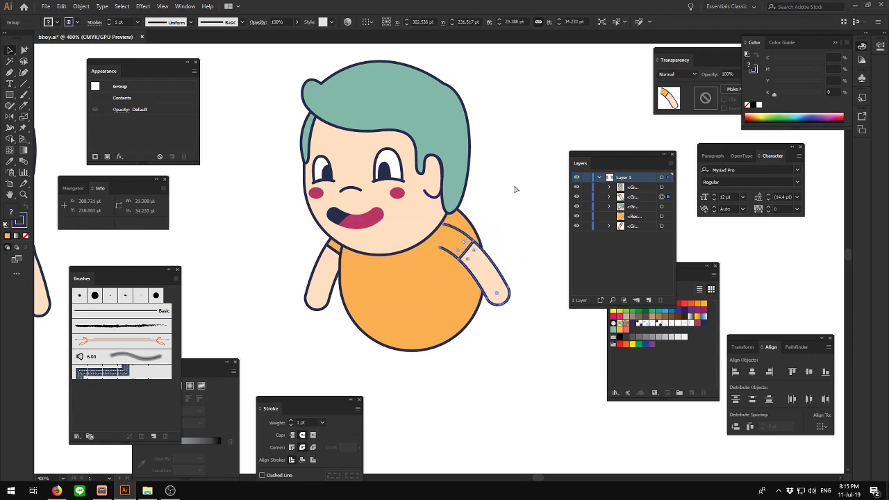
Step: Puppet-warp the arm so the hand pulls inward to rest on the orange belly
{"action": "left_click", "coordinate": [21, 136]}
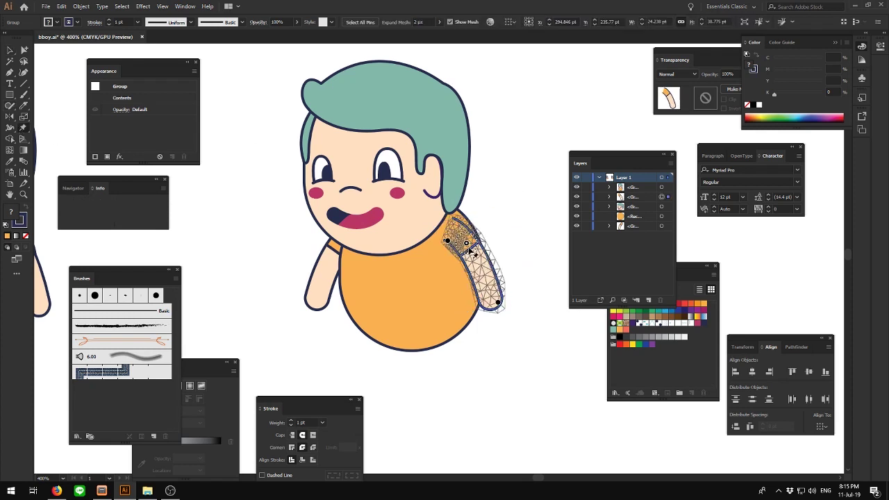
{"action": "left_click_drag", "start_coordinate": [472, 245], "coordinate": [475, 252]}
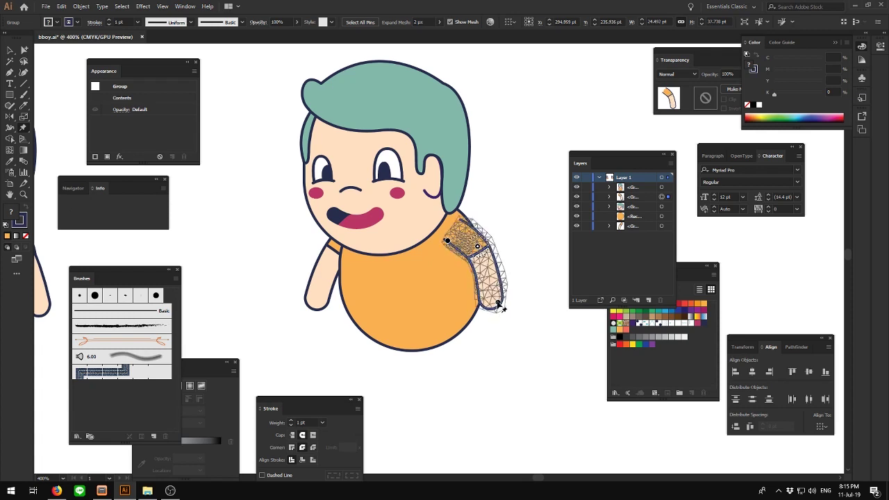
{"action": "left_click_drag", "start_coordinate": [496, 305], "coordinate": [477, 304]}
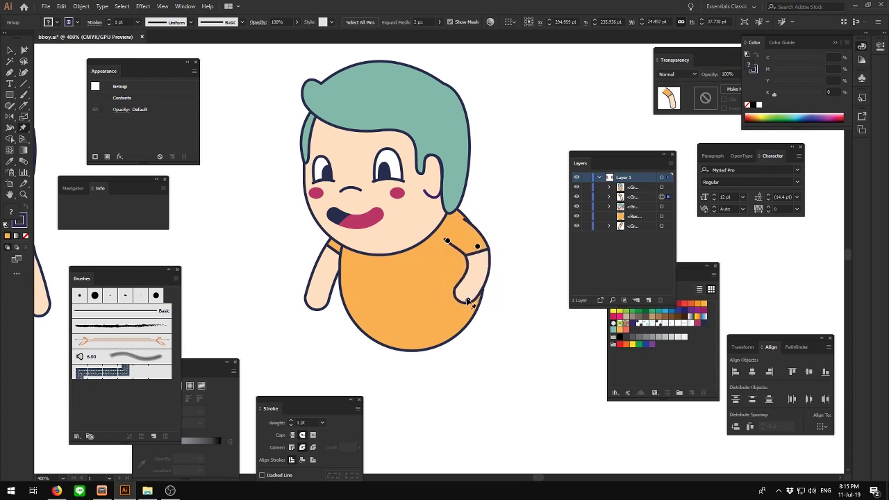
{"action": "left_click_drag", "start_coordinate": [477, 303], "coordinate": [467, 298]}
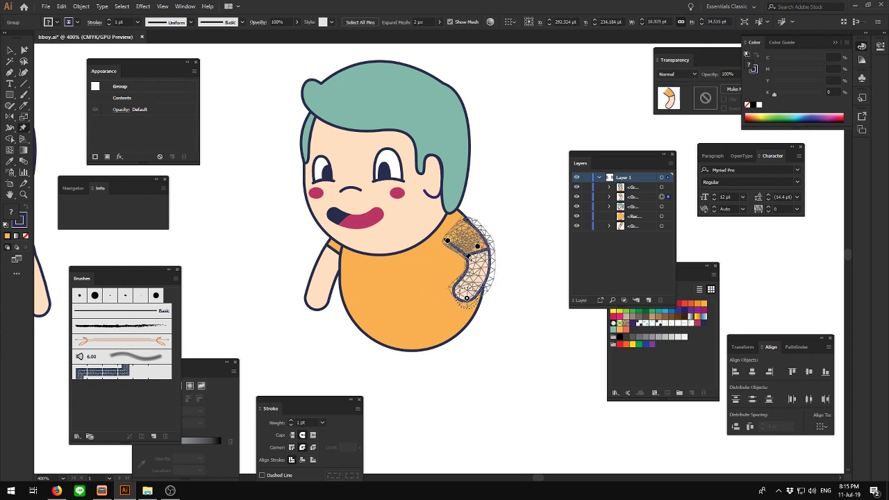
{"action": "left_click", "coordinate": [10, 50]}
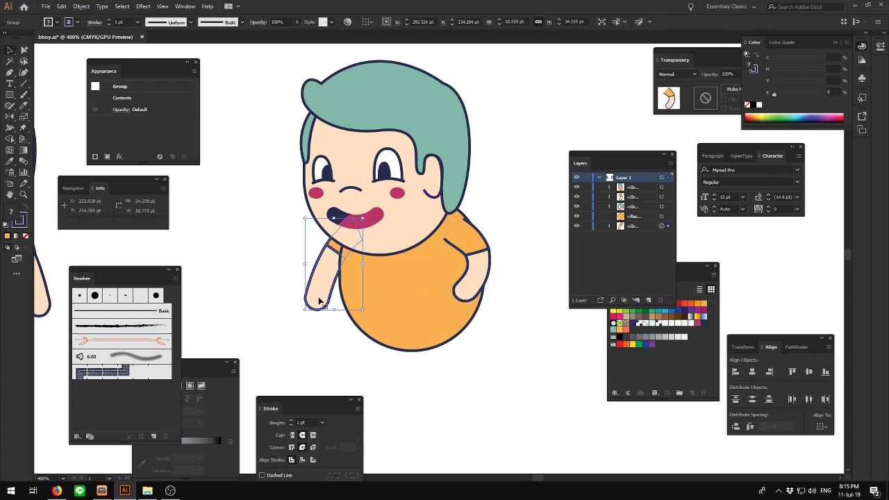
Step: Send the boy's left arm backward behind the orange body with Ctrl+[
{"action": "left_click", "coordinate": [456, 373]}
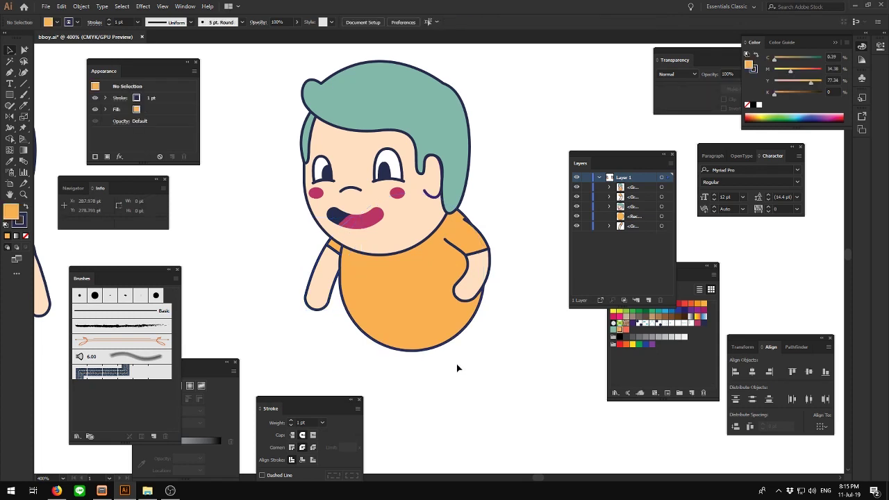
{"action": "left_click", "coordinate": [324, 266]}
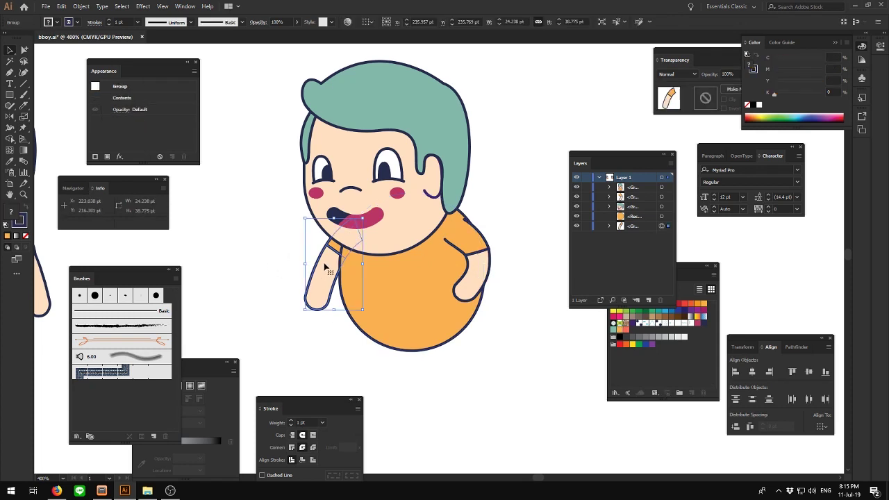
{"action": "key", "text": "ctrl+["}
Step: Try Puppet Warp on the orange body, then undo it to keep the body round
{"action": "left_click", "coordinate": [411, 305]}
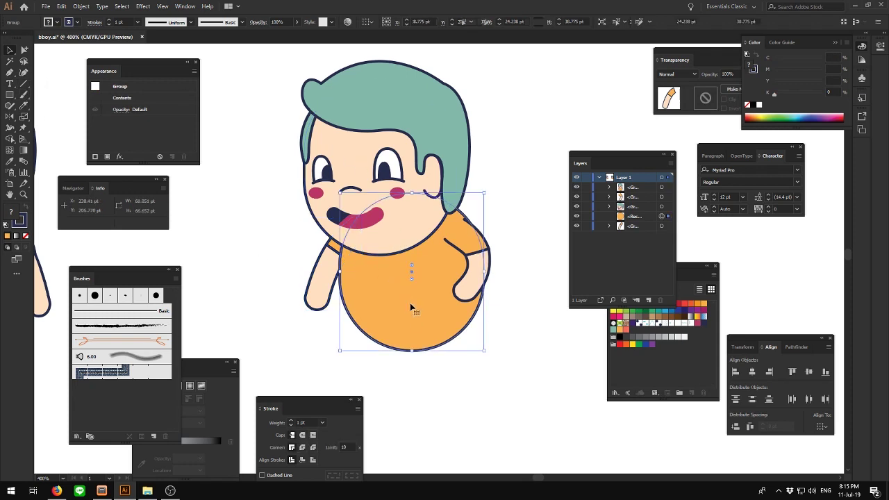
{"action": "left_click", "coordinate": [24, 136]}
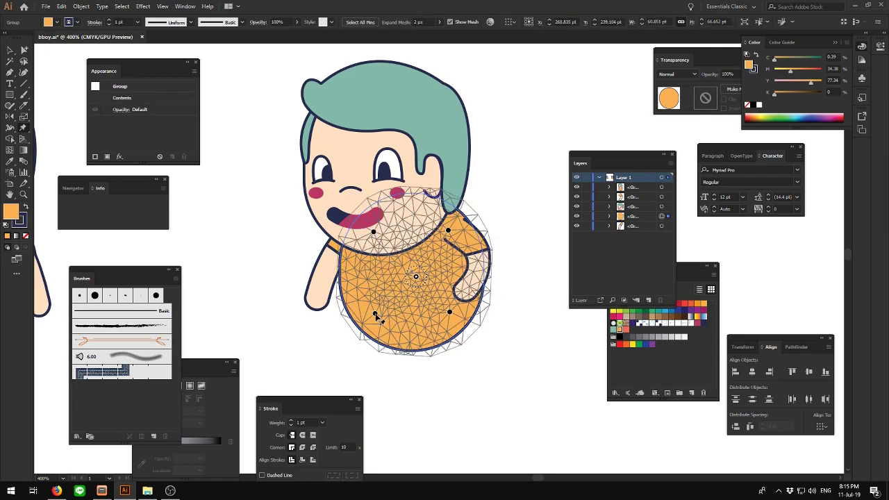
{"action": "left_click", "coordinate": [374, 315]}
{"action": "mouse_move", "coordinate": [375, 314]}
{"action": "left_mouse_down"}
{"action": "mouse_move", "coordinate": [387, 312]}
{"action": "mouse_move", "coordinate": [385, 331]}
{"action": "mouse_move", "coordinate": [446, 320]}
{"action": "left_mouse_up"}
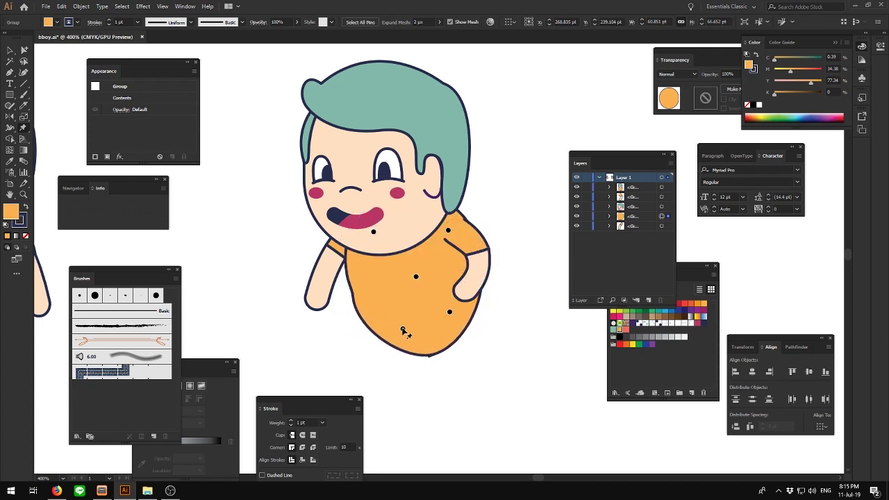
{"action": "key", "text": "ctrl+z"}
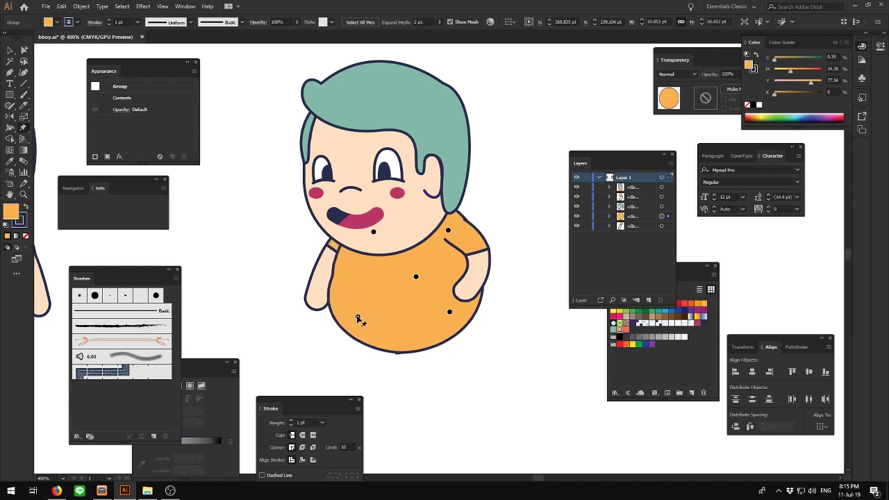
{"action": "key", "text": "ctrl+z"}
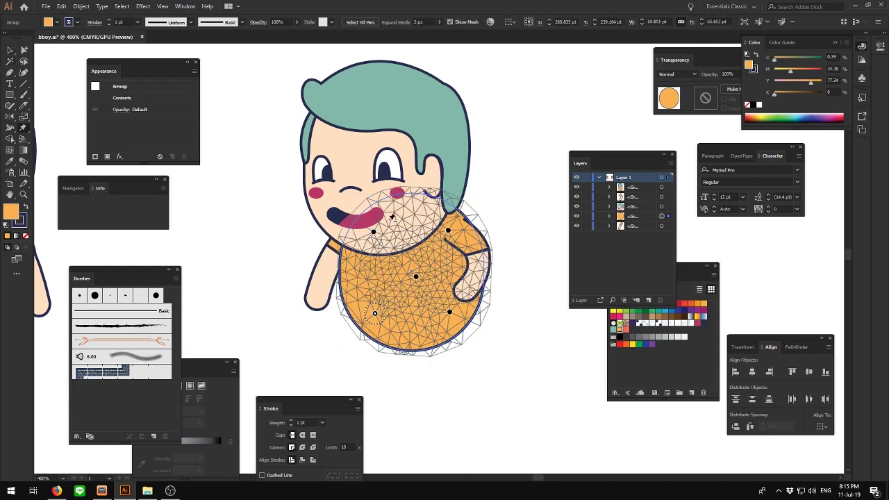
{"action": "left_click", "coordinate": [13, 51]}
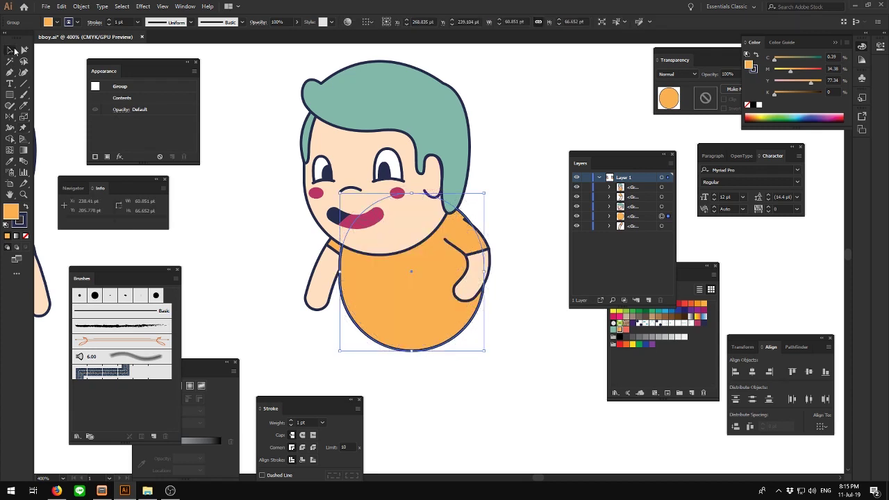
{"action": "left_click", "coordinate": [284, 269]}
Step: Try rotating the left arm upward, then undo it back to hanging down
{"action": "left_click", "coordinate": [333, 277]}
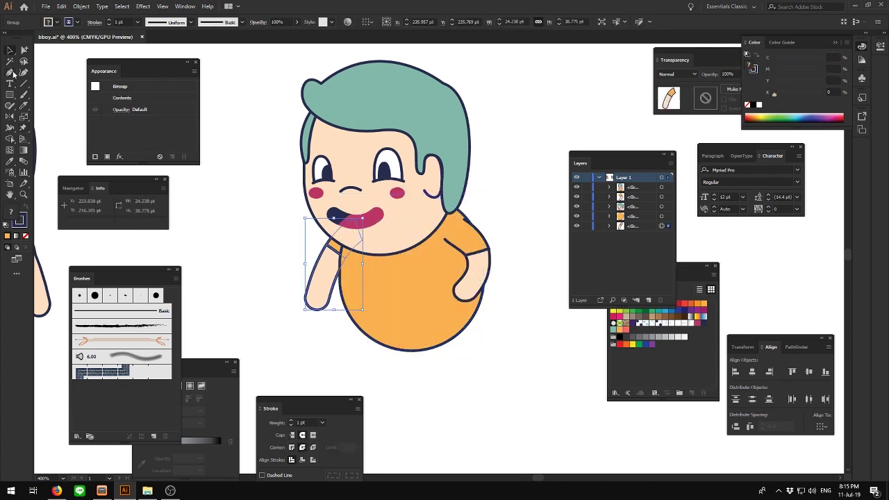
{"action": "mouse_move", "coordinate": [363, 310]}
{"action": "left_mouse_down"}
{"action": "mouse_move", "coordinate": [298, 273]}
{"action": "mouse_move", "coordinate": [332, 241]}
{"action": "left_mouse_up"}
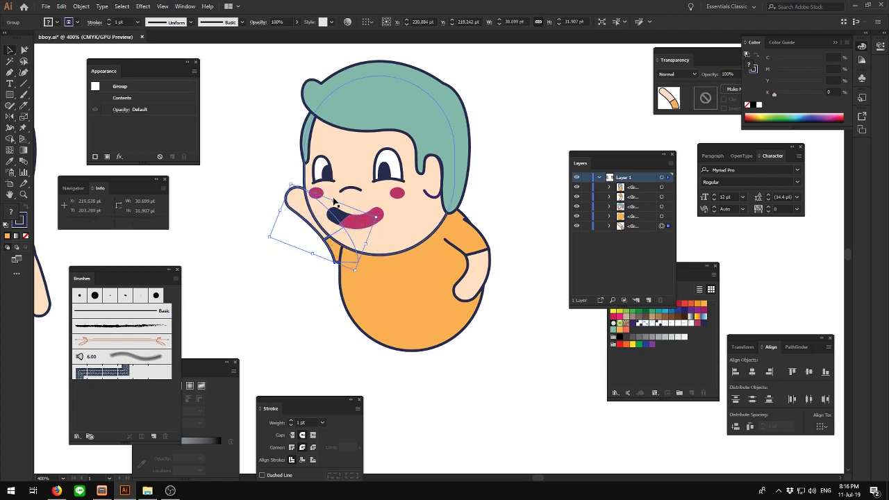
{"action": "left_click_drag", "start_coordinate": [332, 200], "coordinate": [304, 303]}
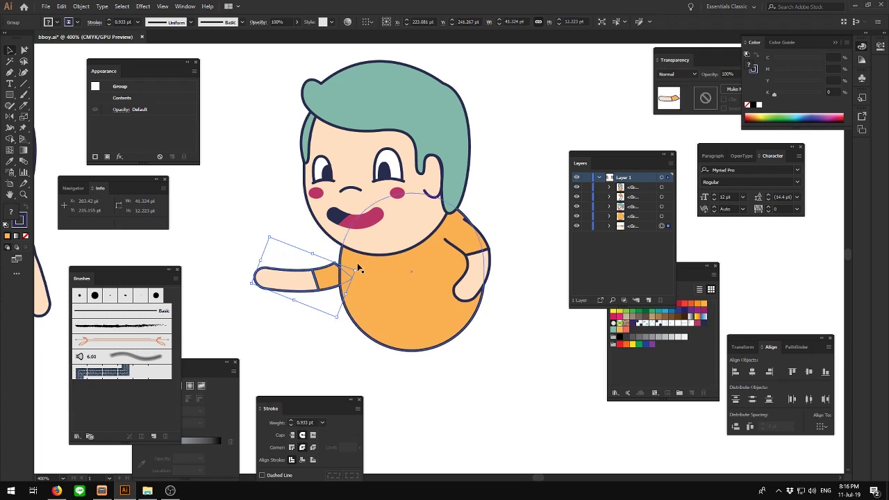
{"action": "left_click_drag", "start_coordinate": [375, 300], "coordinate": [293, 285]}
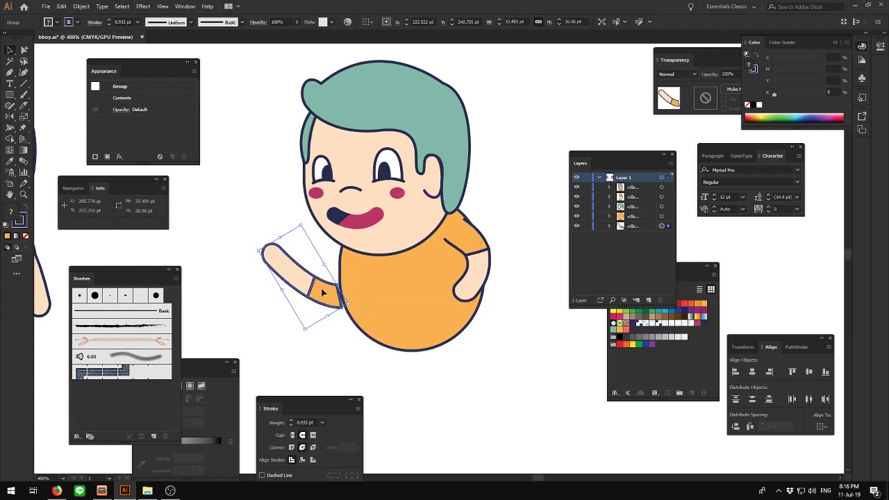
{"action": "left_click", "coordinate": [285, 306]}
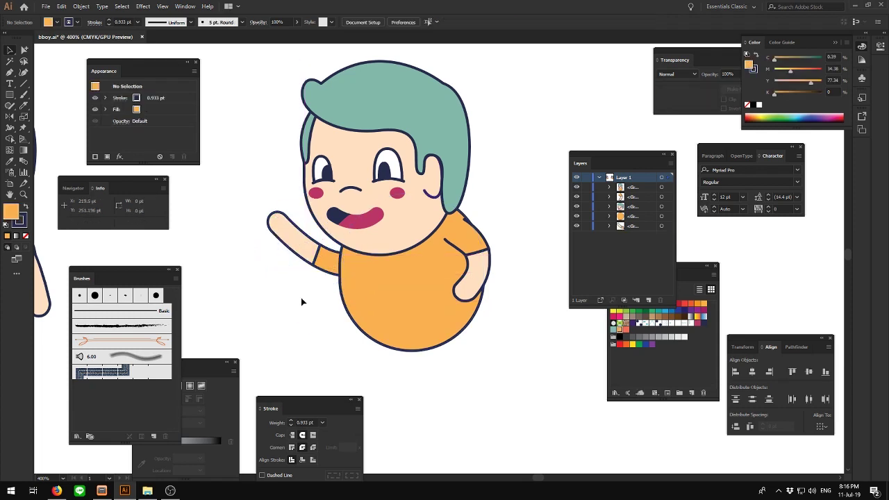
{"action": "key", "text": "ctrl+z"}
{"action": "key", "text": "ctrl+z"}
{"action": "key", "text": "ctrl+z"}
{"action": "key", "text": "ctrl+z"}
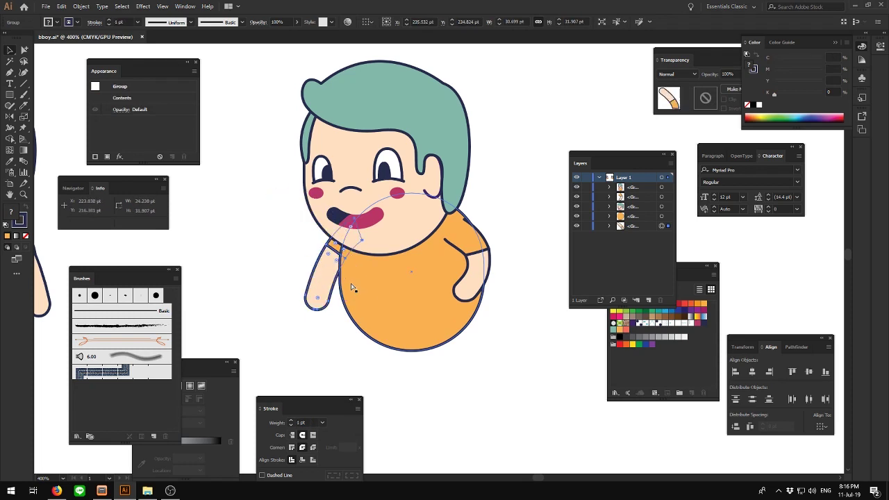
Step: Puppet-warp the left arm, dragging its upper pin outward into a raised waving pose
{"action": "left_click", "coordinate": [27, 129]}
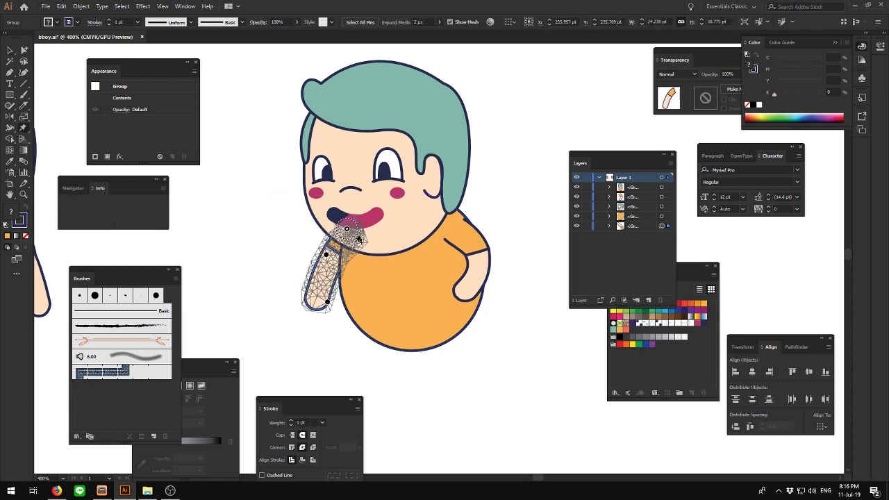
{"action": "left_click_drag", "start_coordinate": [326, 254], "coordinate": [274, 248]}
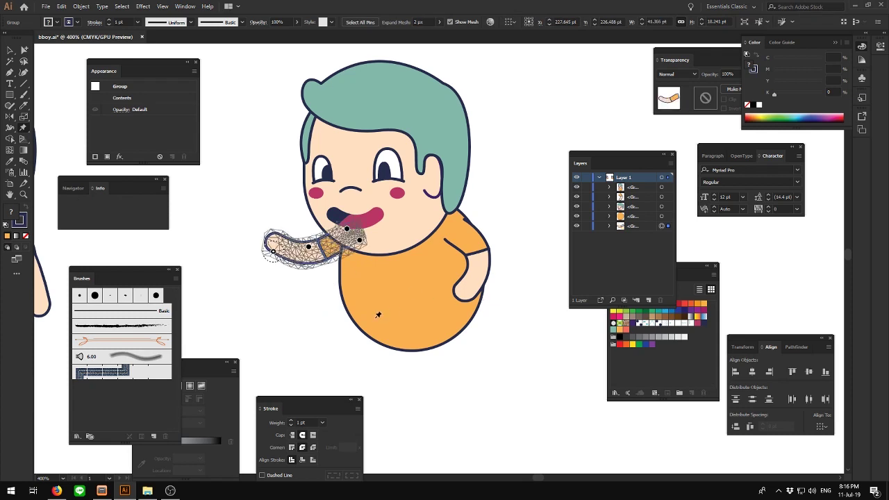
{"action": "left_click", "coordinate": [10, 50]}
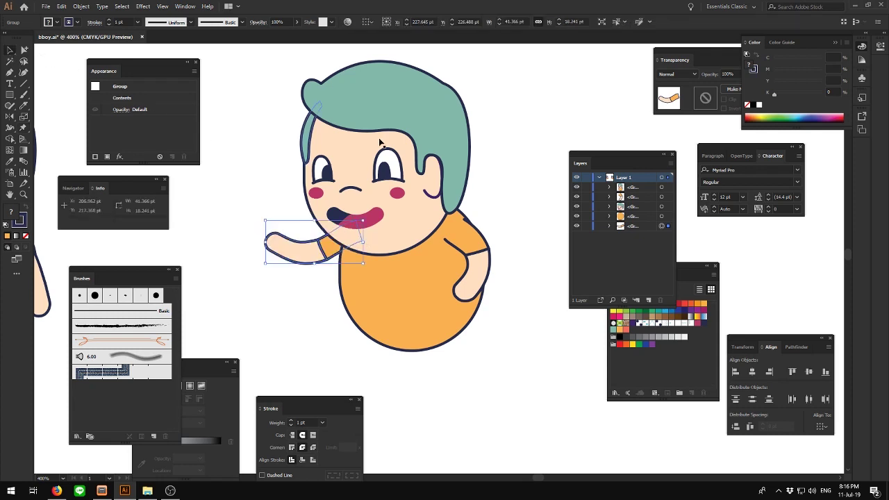
{"action": "left_click", "coordinate": [483, 142]}
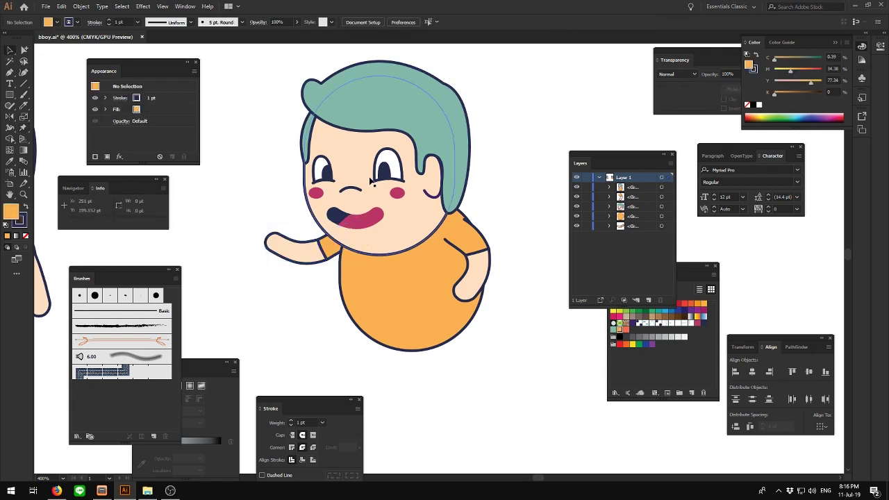
Step: Tilt the boy's head group slightly by its bounding-box corner, nudging it right
{"action": "left_click", "coordinate": [439, 178]}
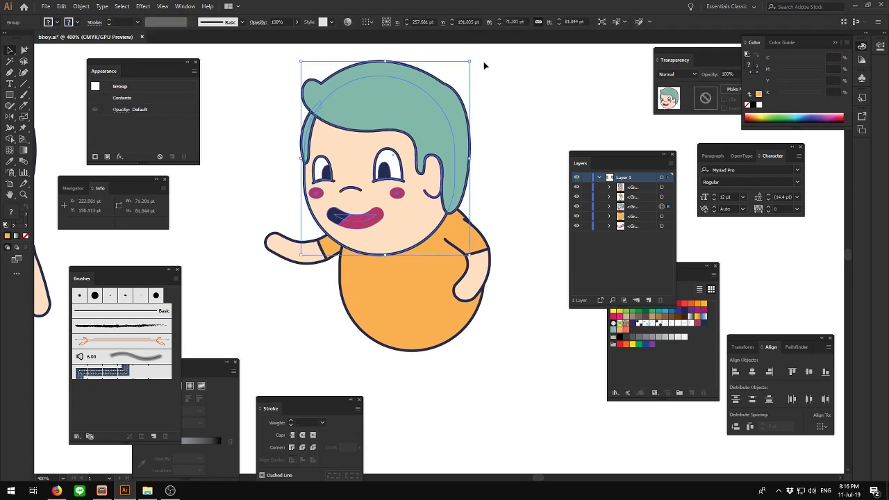
{"action": "left_click_drag", "start_coordinate": [474, 60], "coordinate": [446, 120]}
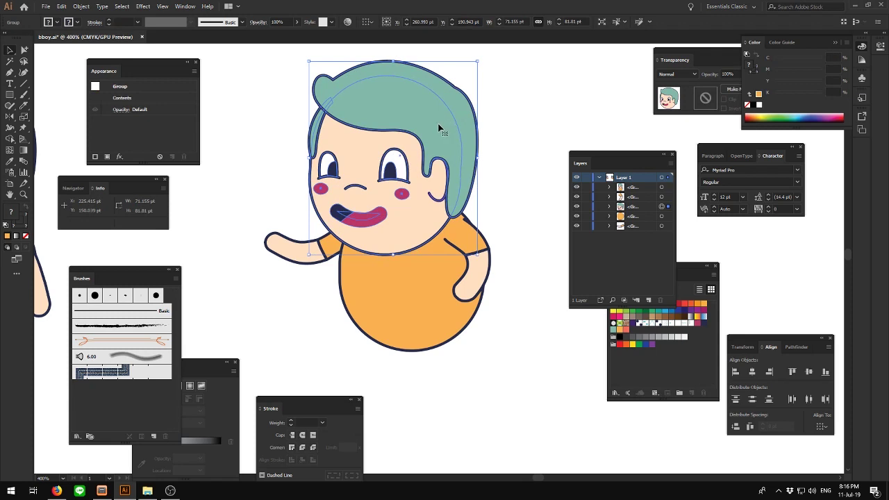
{"action": "left_click", "coordinate": [523, 188]}
{"action": "scroll", "coordinate": [523, 188], "scroll_direction": "up", "scroll_amount": 2}
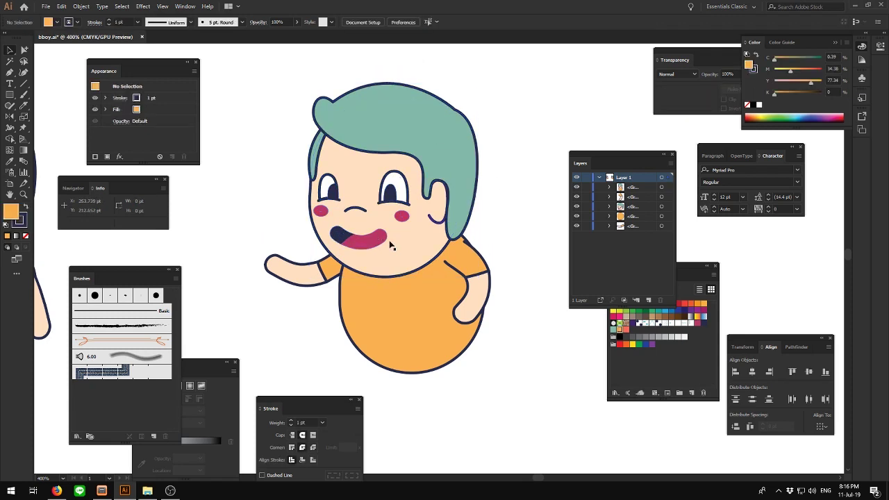